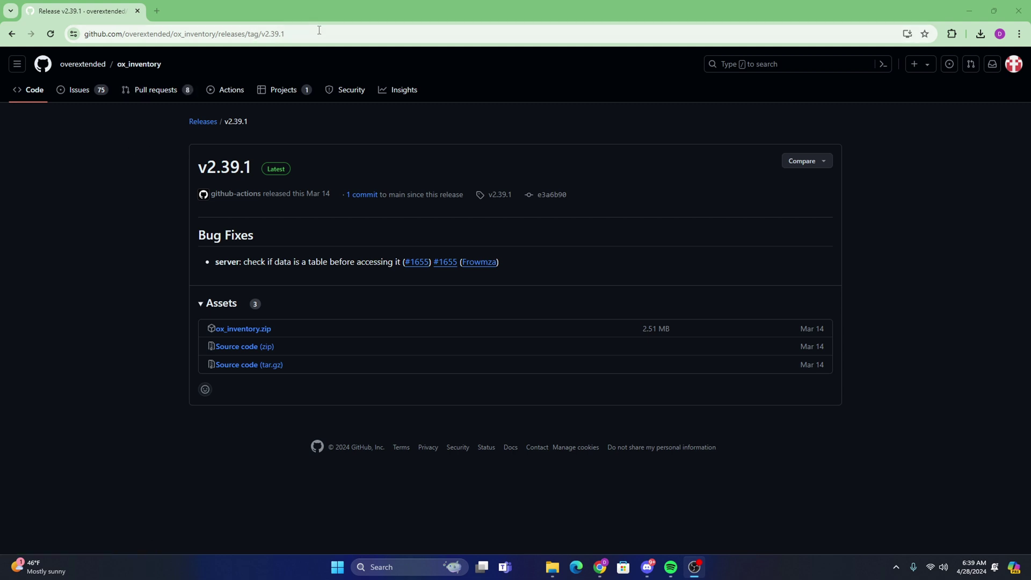
# Look over the ox_inventory v2.39.1 release page and its web address in Chrome
pyautogui.click(181, 34)
pyautogui.press('End')
pyautogui.click(94, 177)
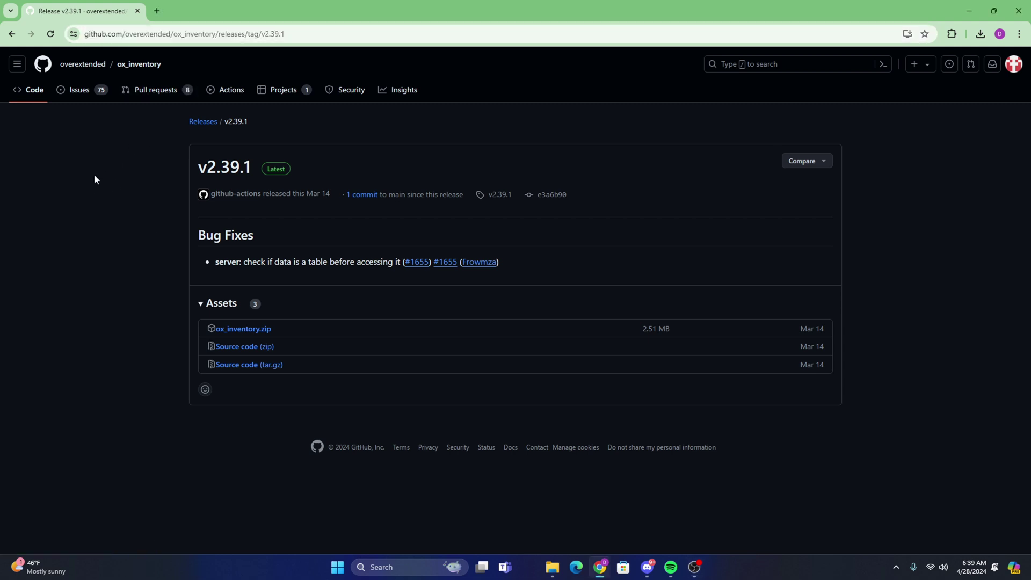
pyautogui.moveTo(85, 66)
# Close Chrome and open ox_inventory.zip from Downloads in a separate Explorer window
pyautogui.click(1019, 10)
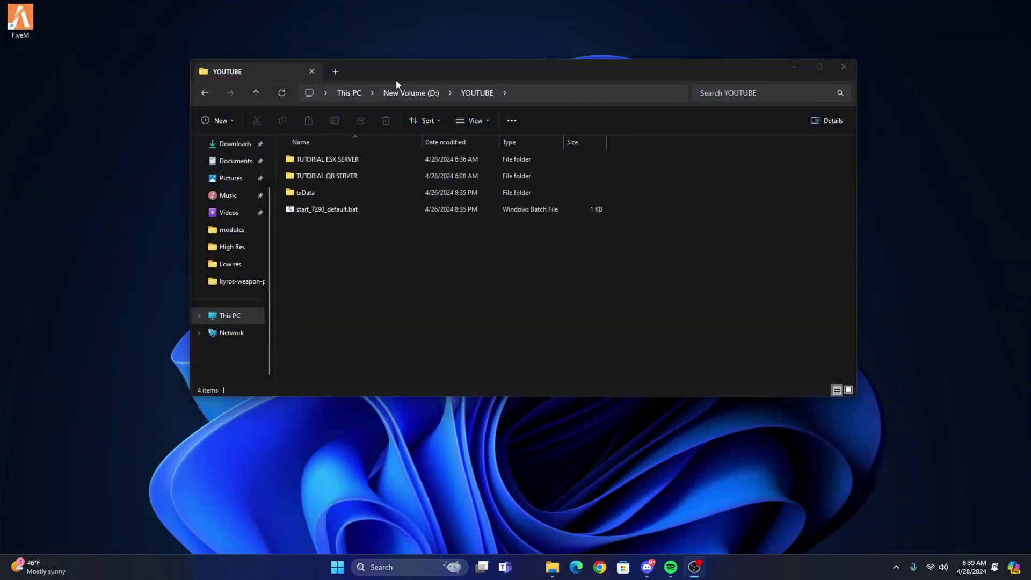
pyautogui.moveTo(396, 85); pyautogui.dragTo(480, 80)
pyautogui.scroll(3, 337, 196)
pyautogui.rightClick(317, 199)
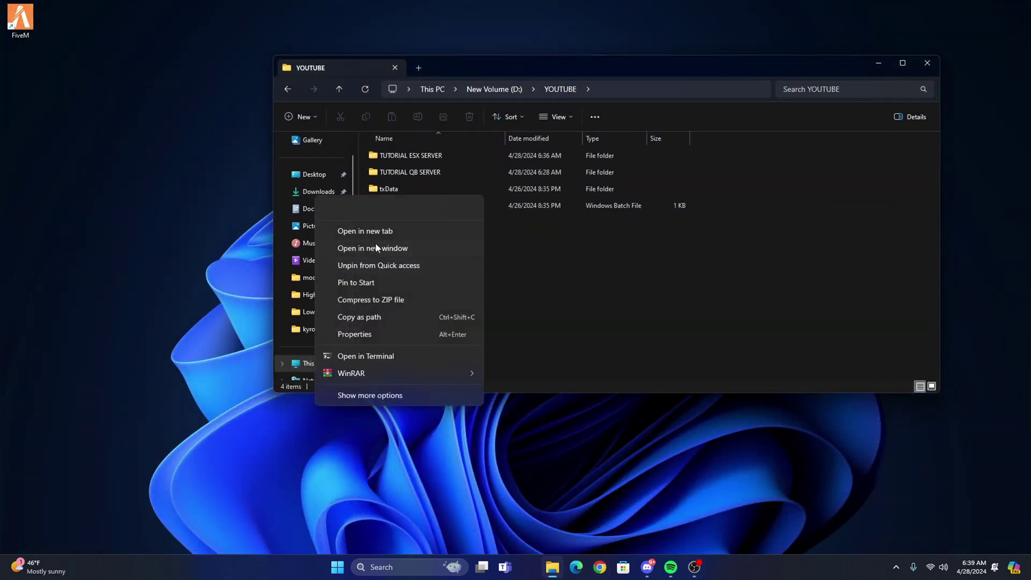
pyautogui.click(400, 249)
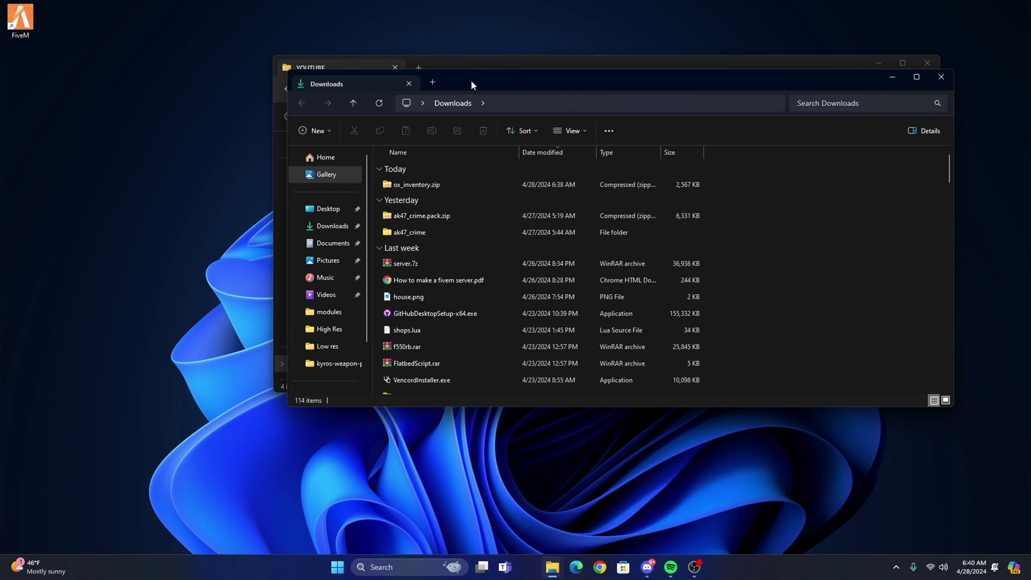
pyautogui.moveTo(472, 84); pyautogui.dragTo(763, 121)
pyautogui.doubleClick(500, 195)
pyautogui.moveTo(511, 70); pyautogui.dragTo(345, 56)
# Browse to TUTORIAL ESX SERVER > server > resources and select its four resource folders
pyautogui.click(263, 143)
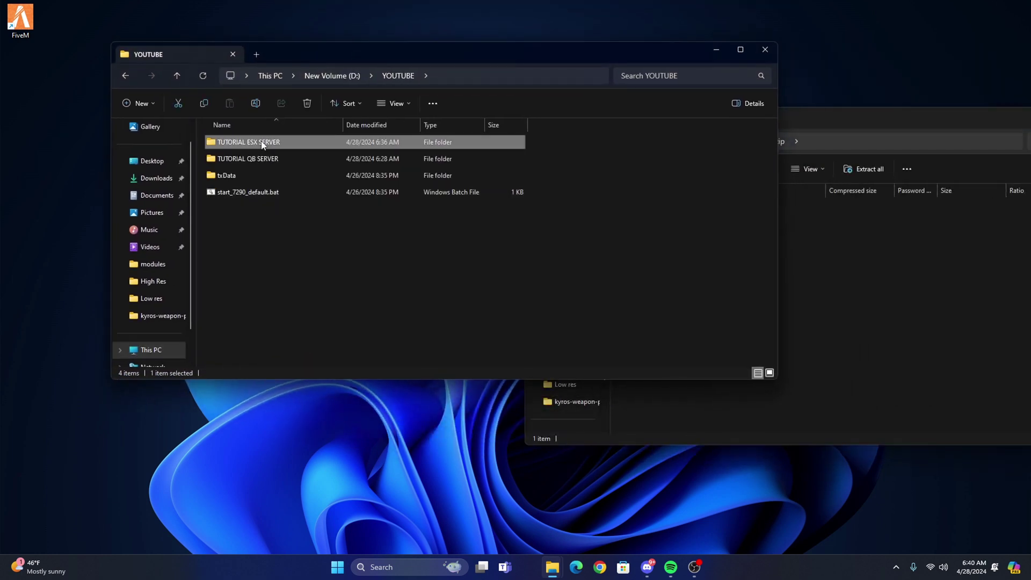
pyautogui.doubleClick(263, 143)
pyautogui.doubleClick(244, 177)
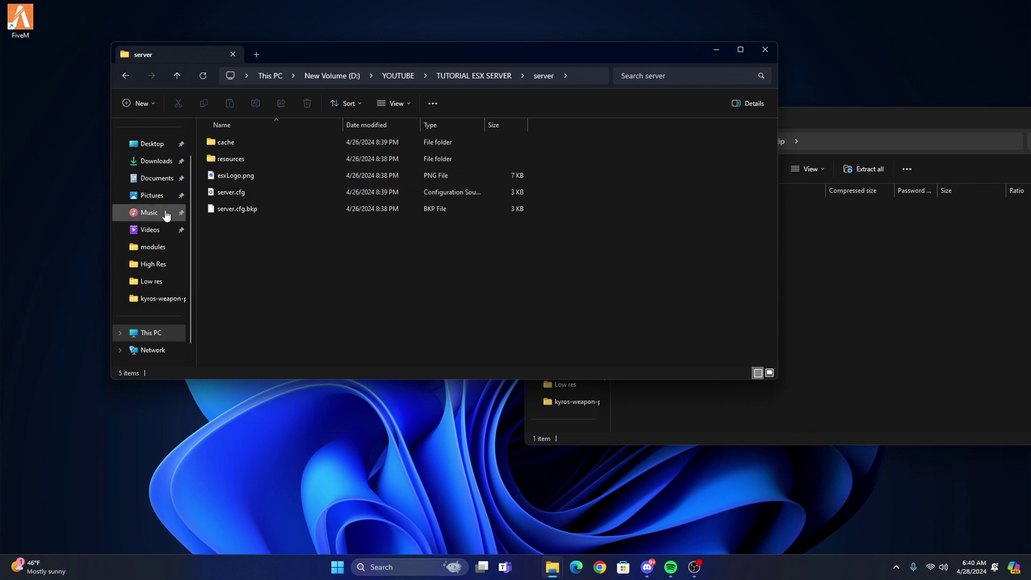
pyautogui.doubleClick(263, 159)
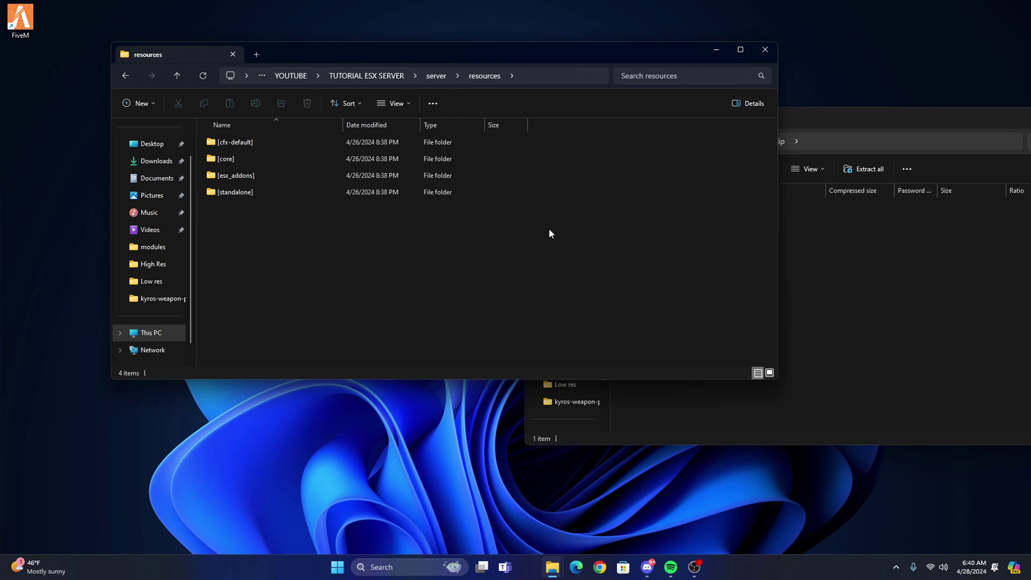
pyautogui.moveTo(594, 257); pyautogui.dragTo(315, 257)
# Create a new folder in resources named [Inventory]
pyautogui.click(315, 257)
pyautogui.rightClick(269, 238)
pyautogui.moveTo(370, 323)
pyautogui.click(453, 319)
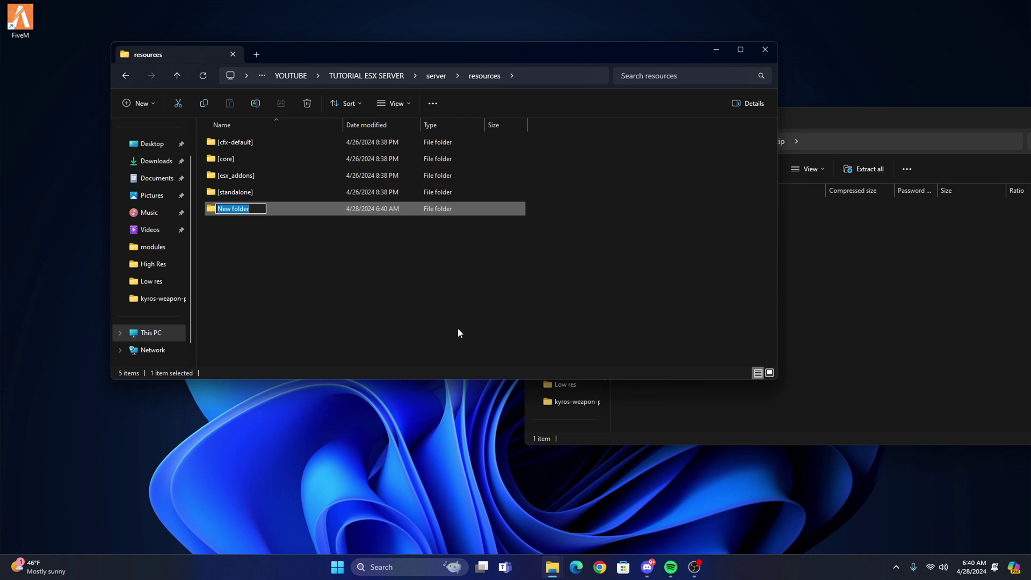
pyautogui.write('[')
pyautogui.write('Inventro')
pyautogui.write('ory')
pyautogui.press('Return')
pyautogui.click(458, 333)
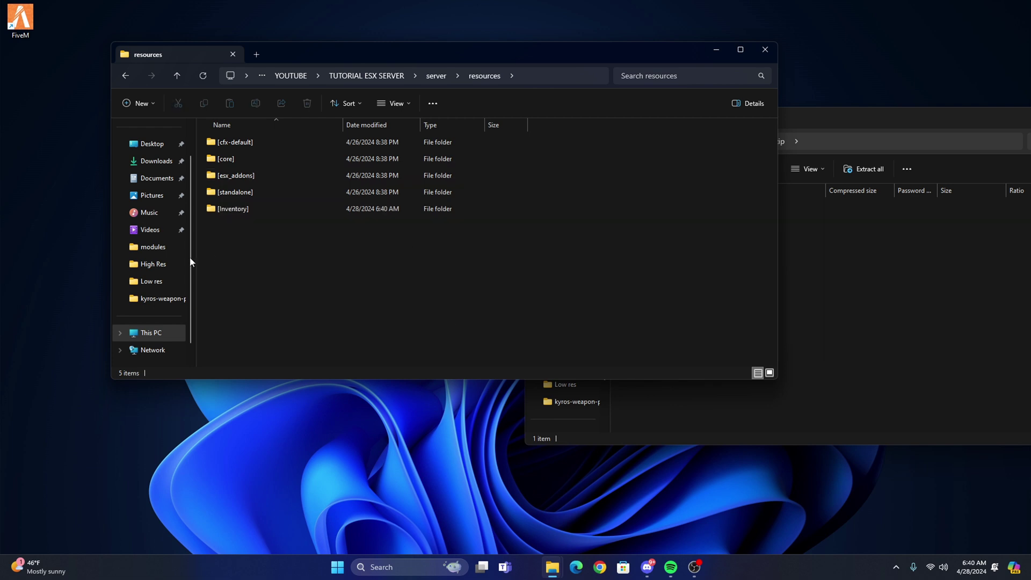
# Copy the ox_inventory folder from the zip into [Inventory], then close the zip window
pyautogui.click(240, 215)
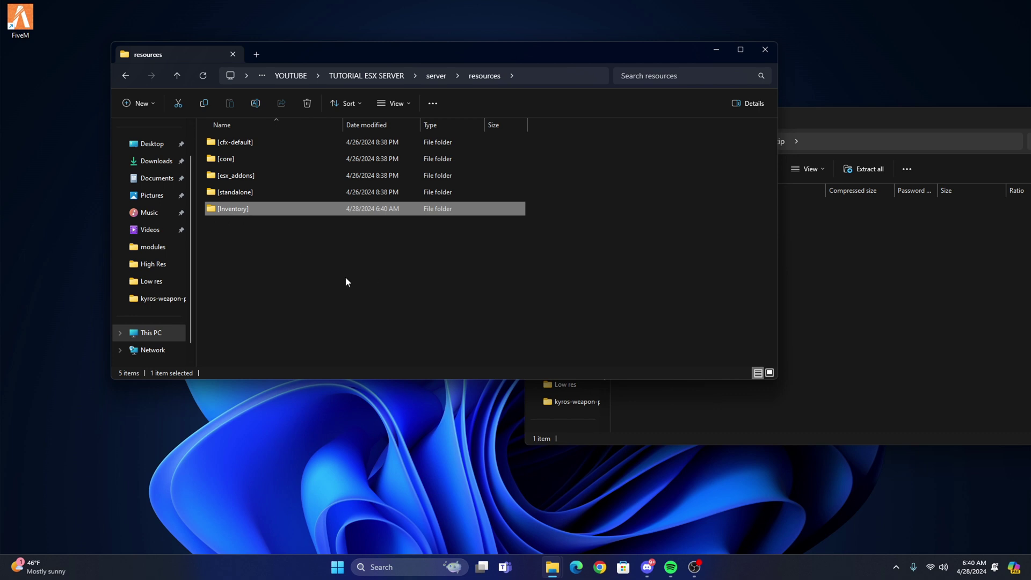
pyautogui.doubleClick(294, 213)
pyautogui.click(787, 264)
pyautogui.click(647, 210)
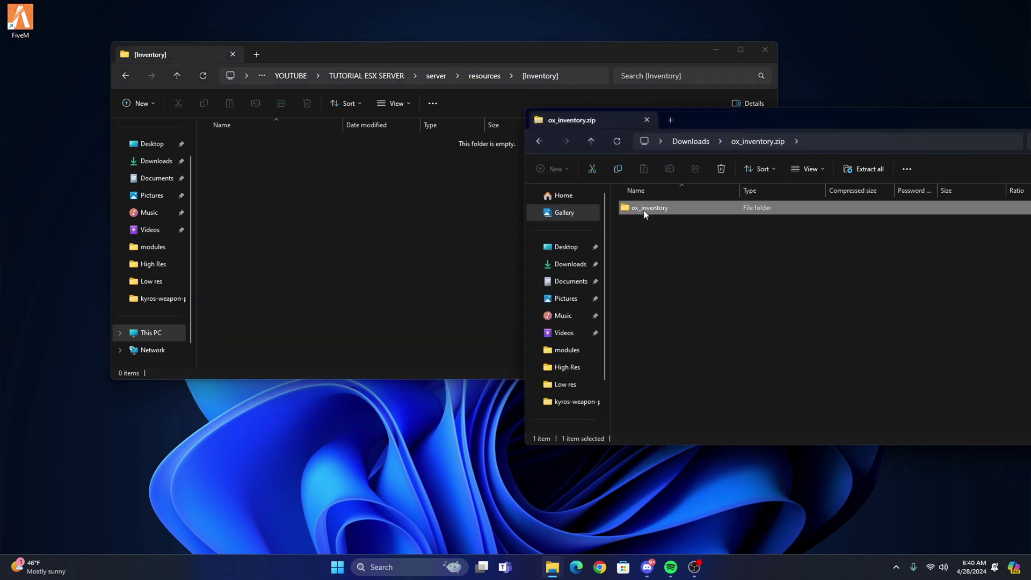
pyautogui.doubleClick(644, 210)
pyautogui.click(590, 141)
pyautogui.moveTo(645, 211); pyautogui.dragTo(232, 207)
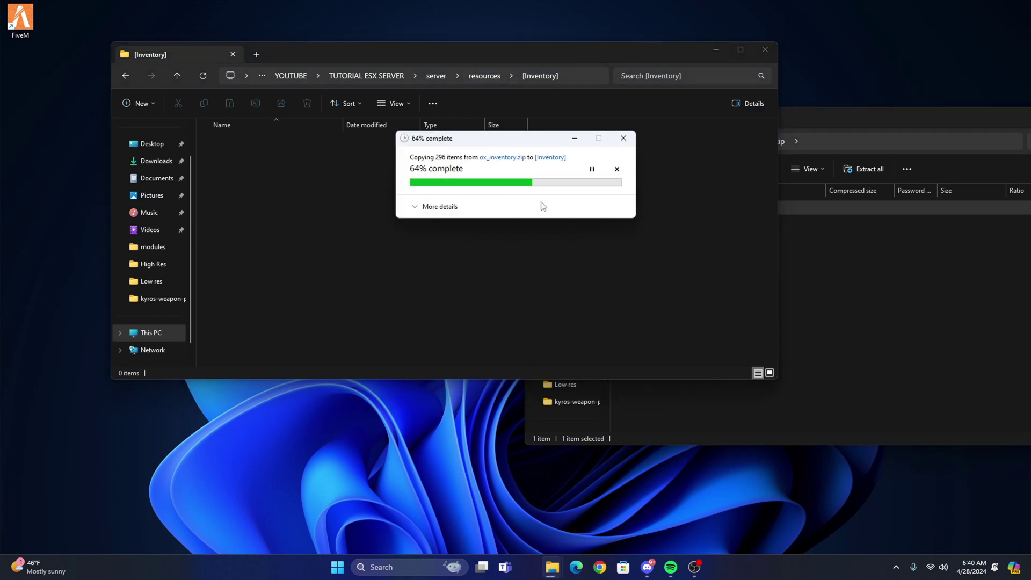
pyautogui.click(871, 323)
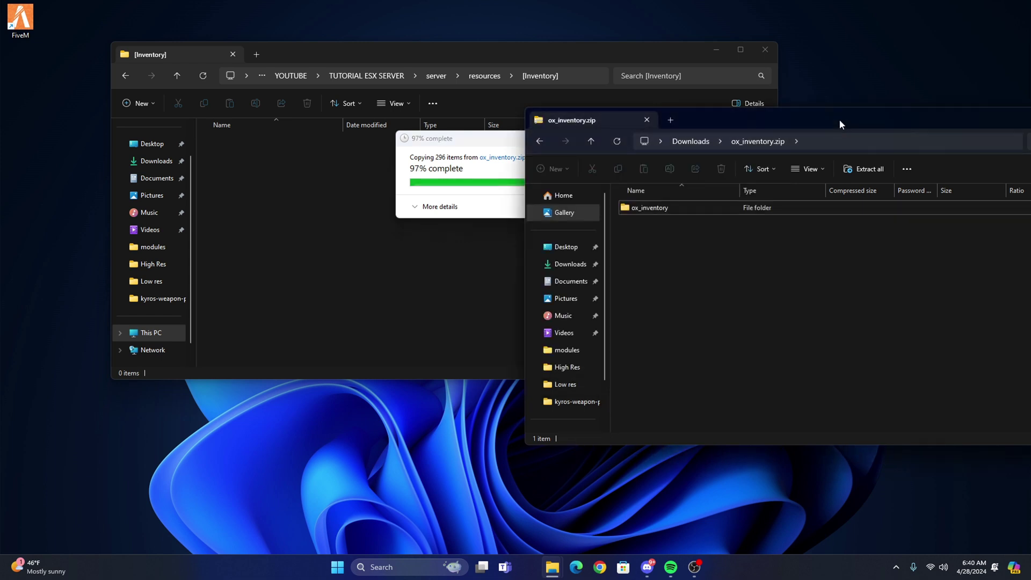
pyautogui.moveTo(839, 119); pyautogui.dragTo(648, 167)
pyautogui.click(969, 161)
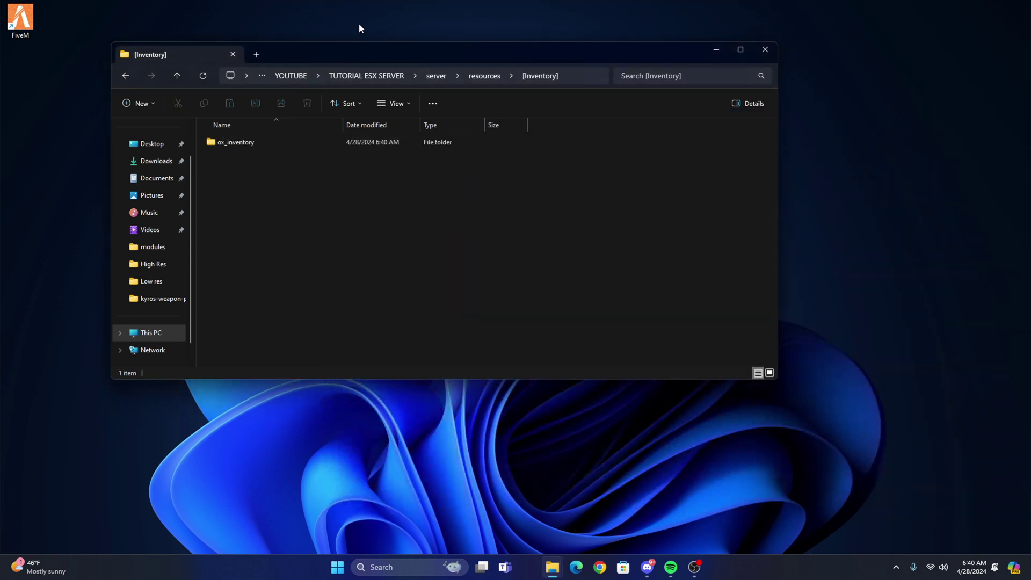
# Delete esx_addoninventory from [esx_addons], then go back to resources and open [Inventory]
pyautogui.click(176, 76)
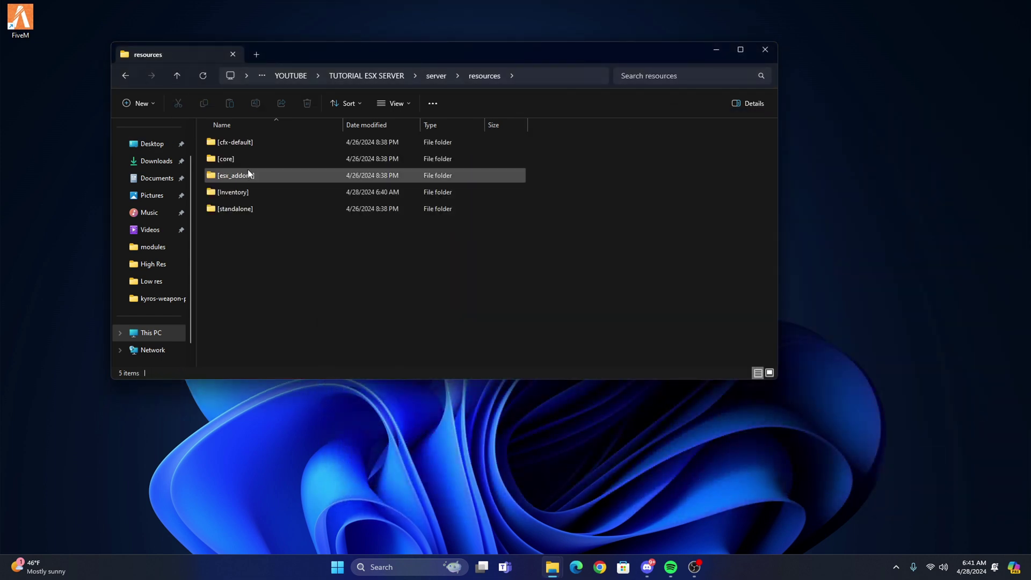
pyautogui.doubleClick(271, 176)
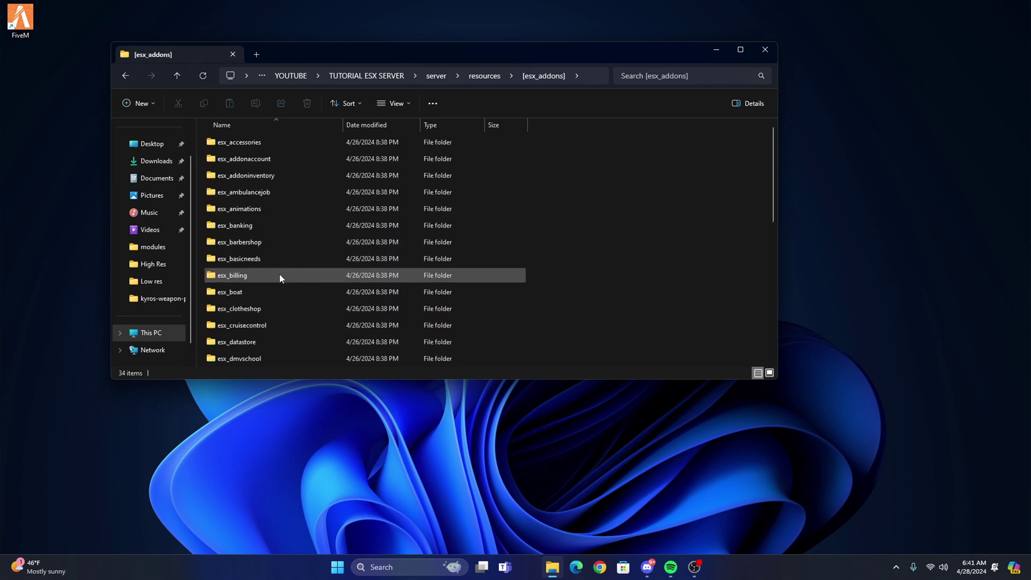
pyautogui.rightClick(254, 177)
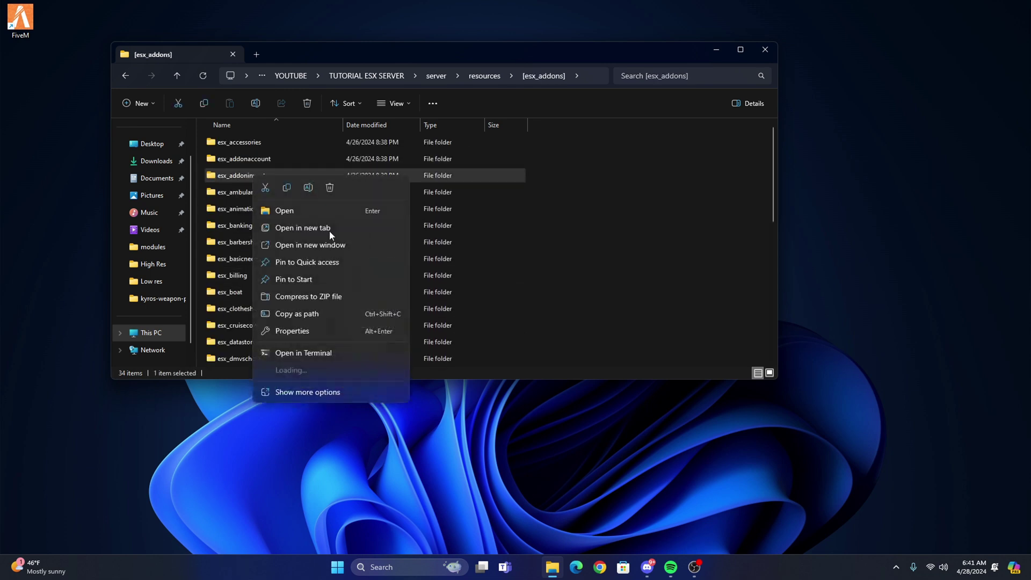
pyautogui.click(491, 195)
pyautogui.click(309, 177)
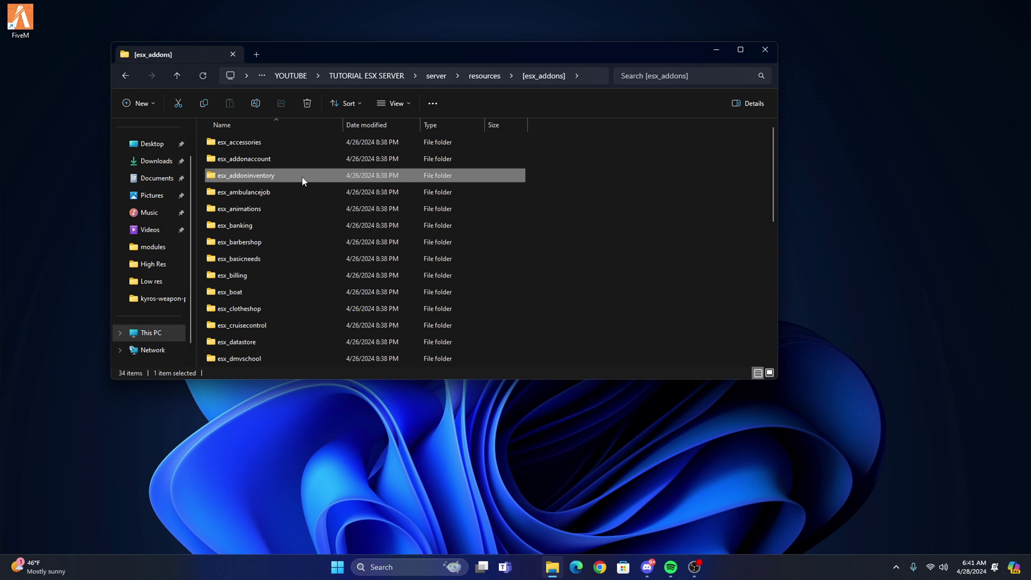
pyautogui.rightClick(263, 181)
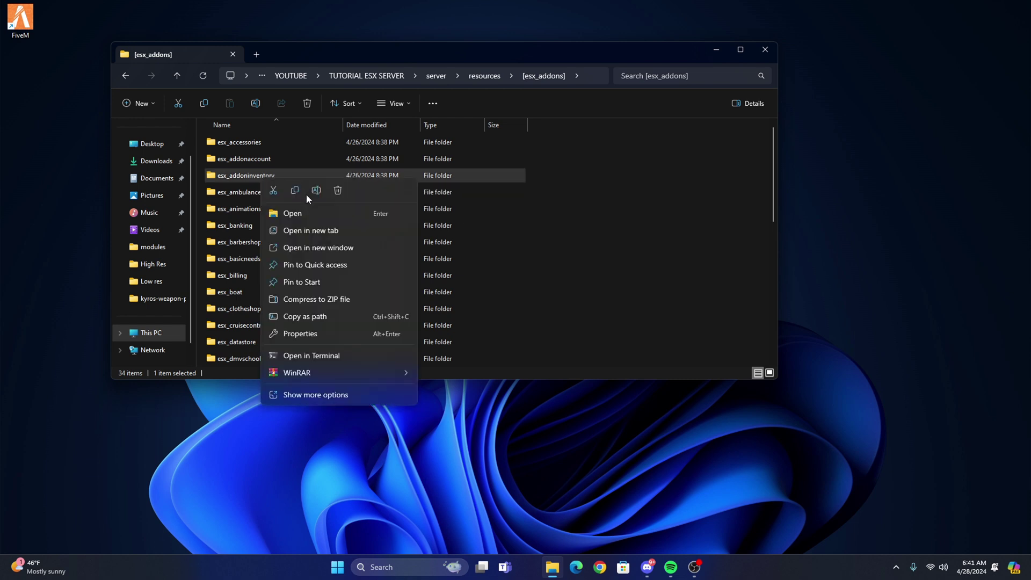
pyautogui.click(337, 191)
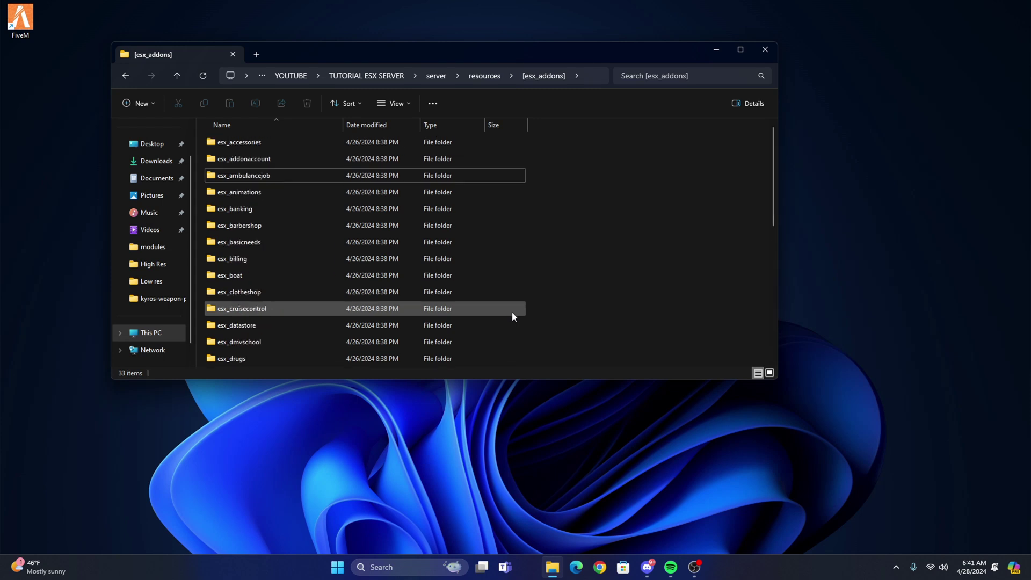
pyautogui.click(176, 77)
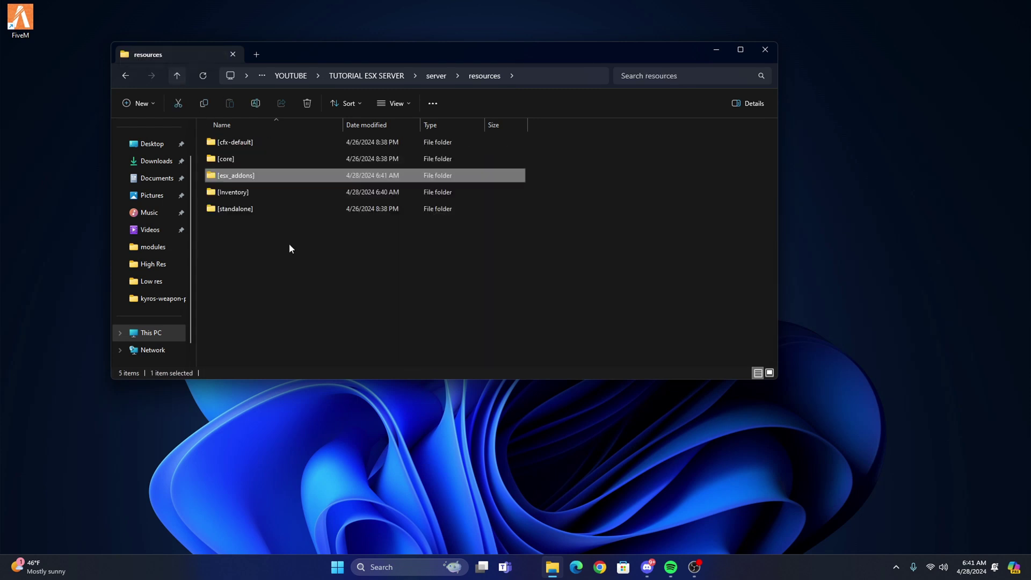
pyautogui.doubleClick(262, 194)
# Launch Chrome with the user's profile and search the web for ox_lib
pyautogui.click(600, 567)
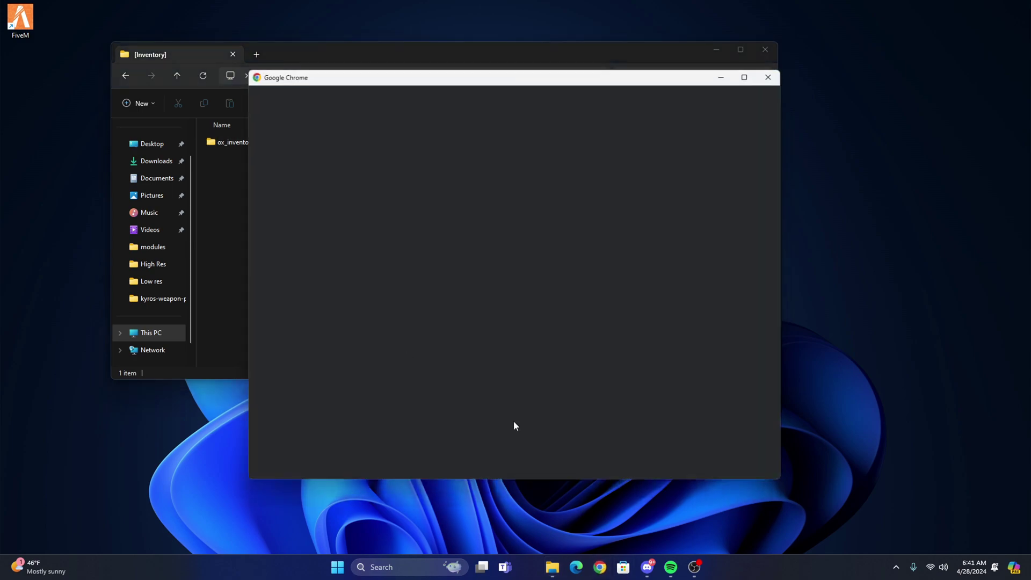
pyautogui.click(365, 253)
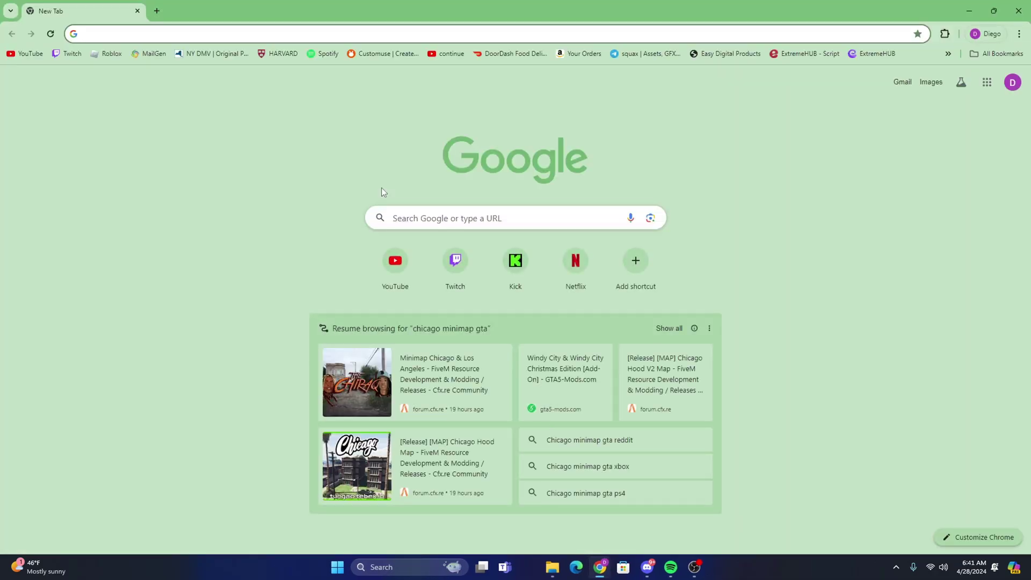
pyautogui.write('ox_lib')
pyautogui.press('Return')
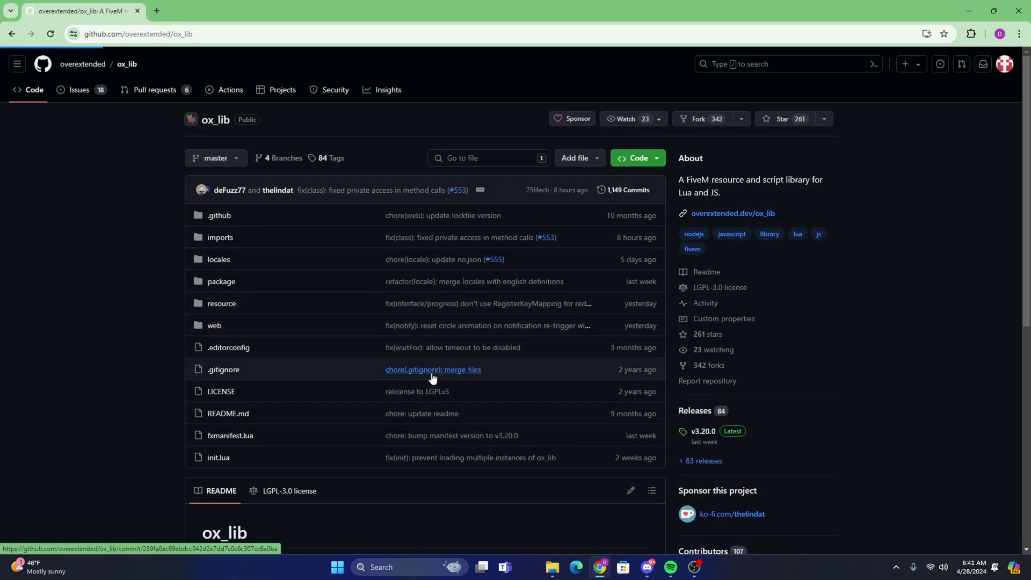
# Download ox_lib.zip from the ox_lib releases page and open it from the downloads panel
pyautogui.scroll(-3, 450, 391)
pyautogui.scroll(-4, 349, 304)
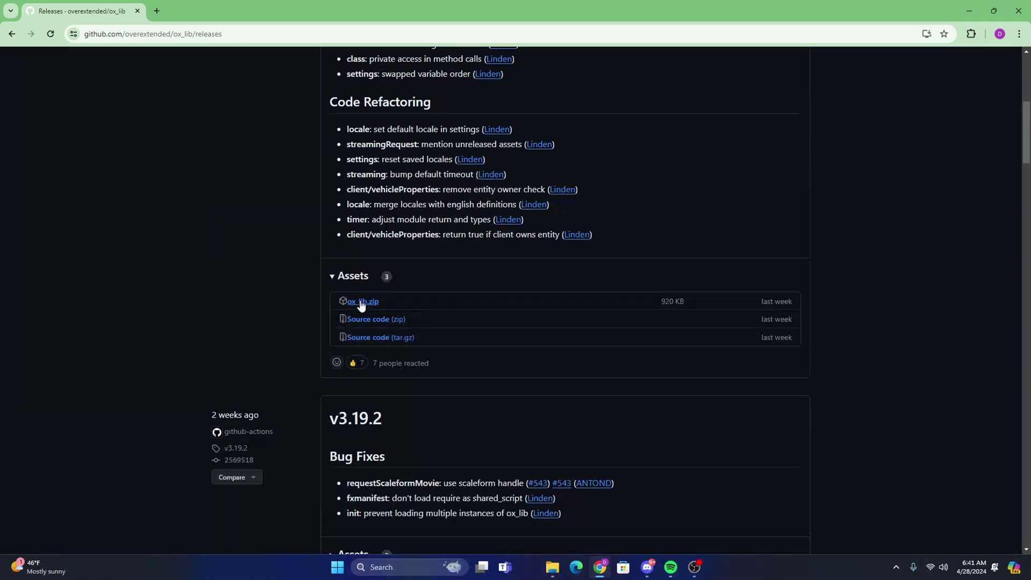
pyautogui.scroll(7, 354, 268)
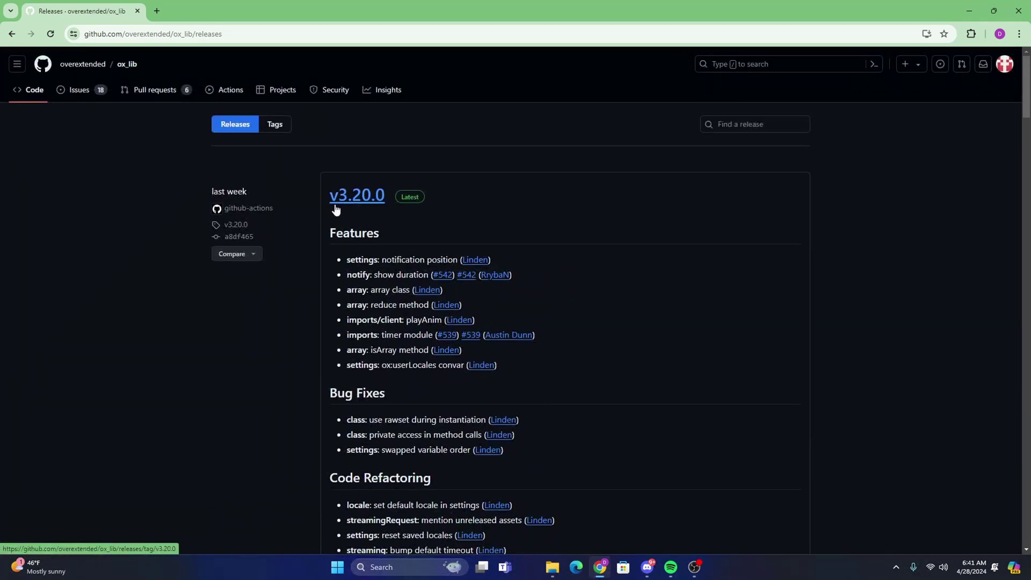
pyautogui.scroll(-8, 339, 226)
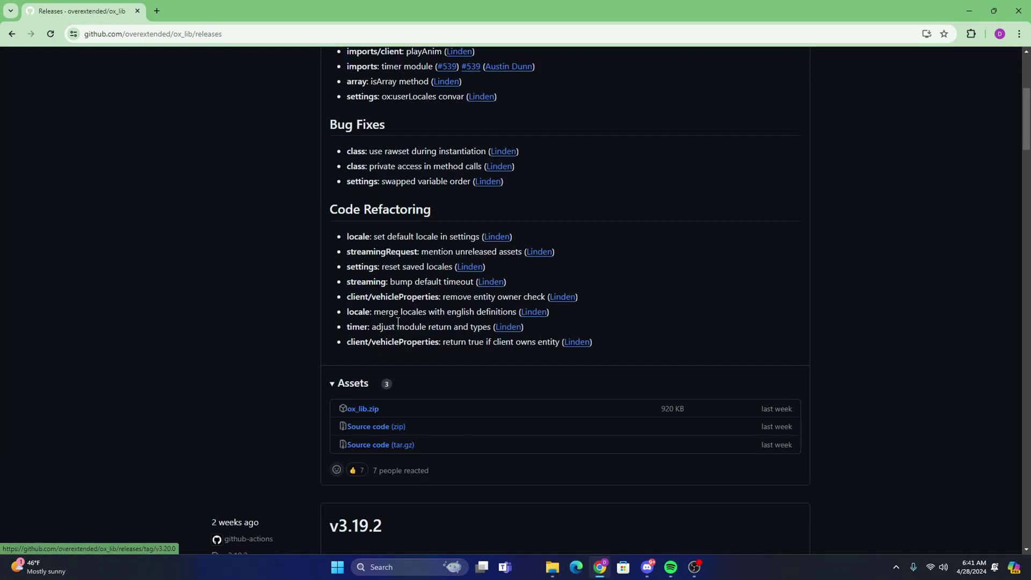
pyautogui.click(358, 255)
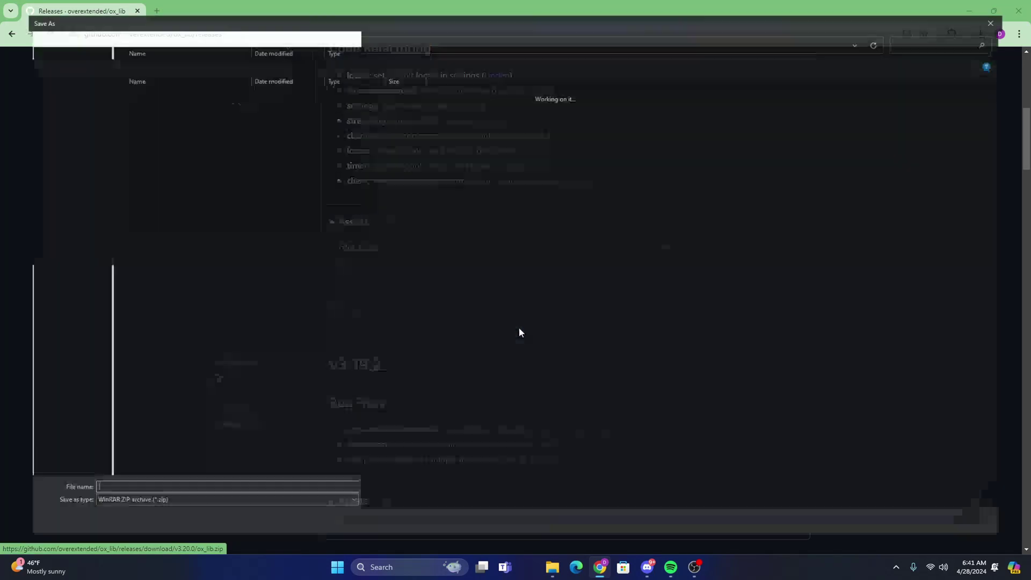
pyautogui.click(941, 537)
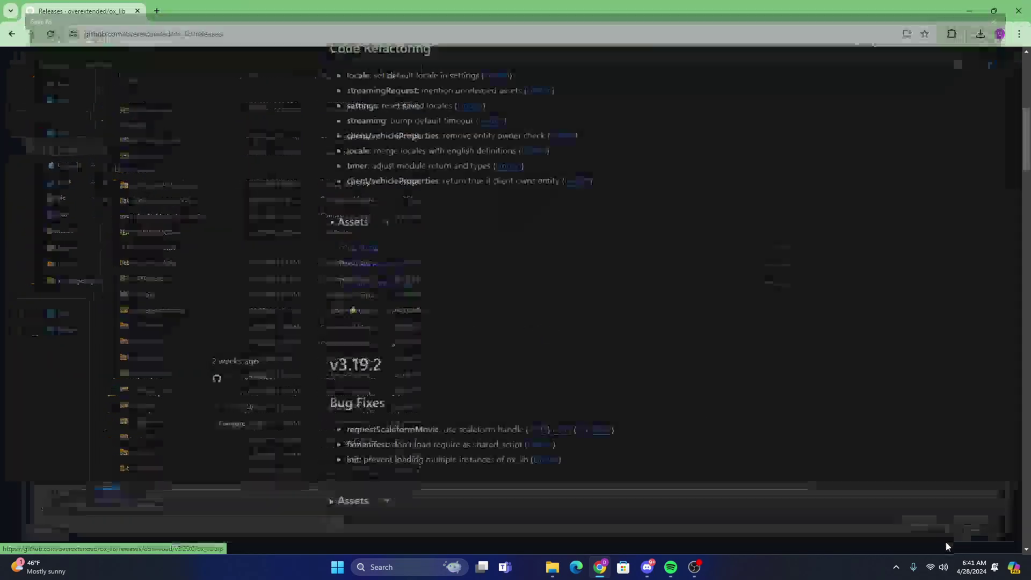
pyautogui.click(977, 35)
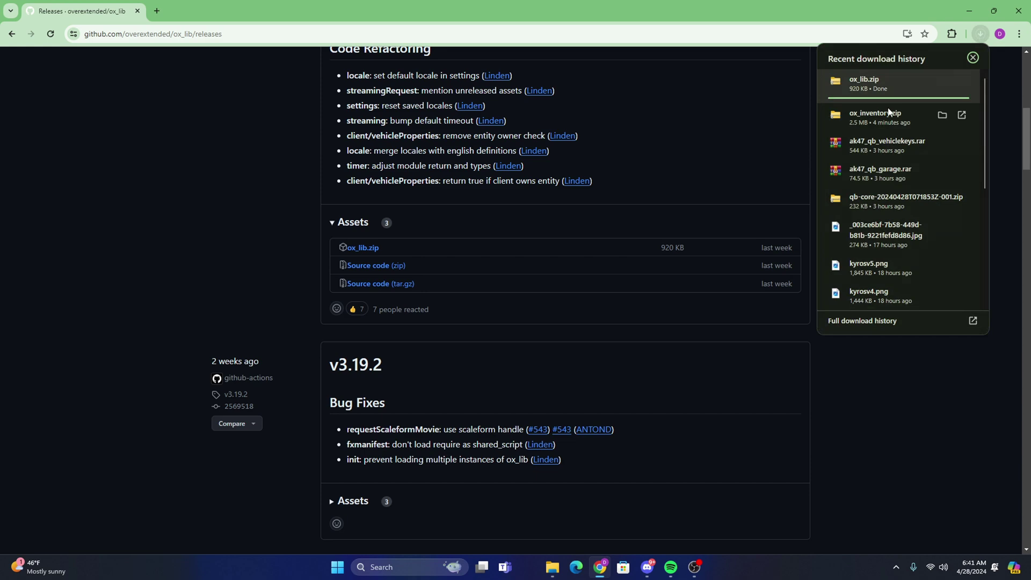
pyautogui.click(865, 81)
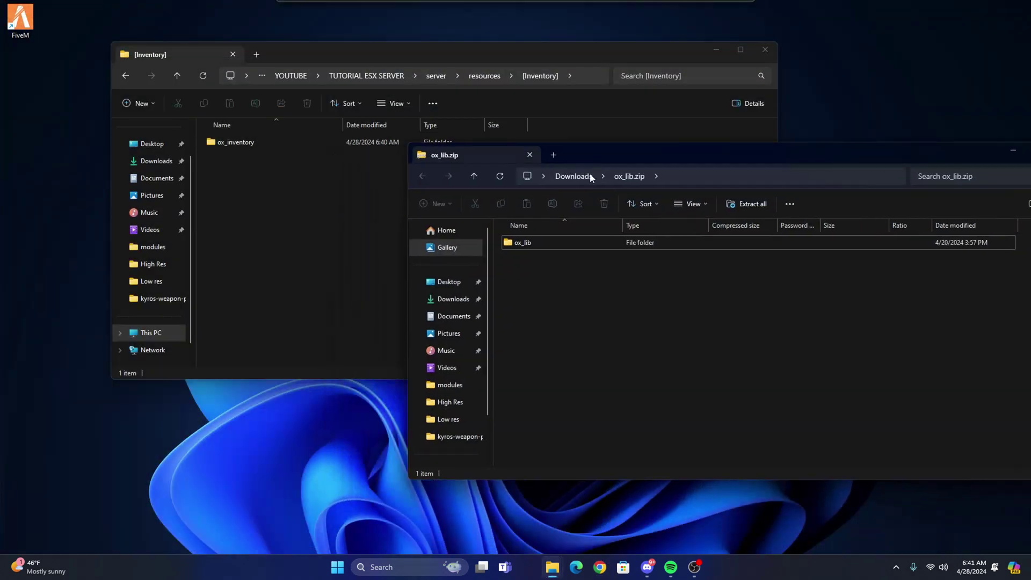
# Create a new folder named [dependancies] in the resources folder
pyautogui.click(283, 162)
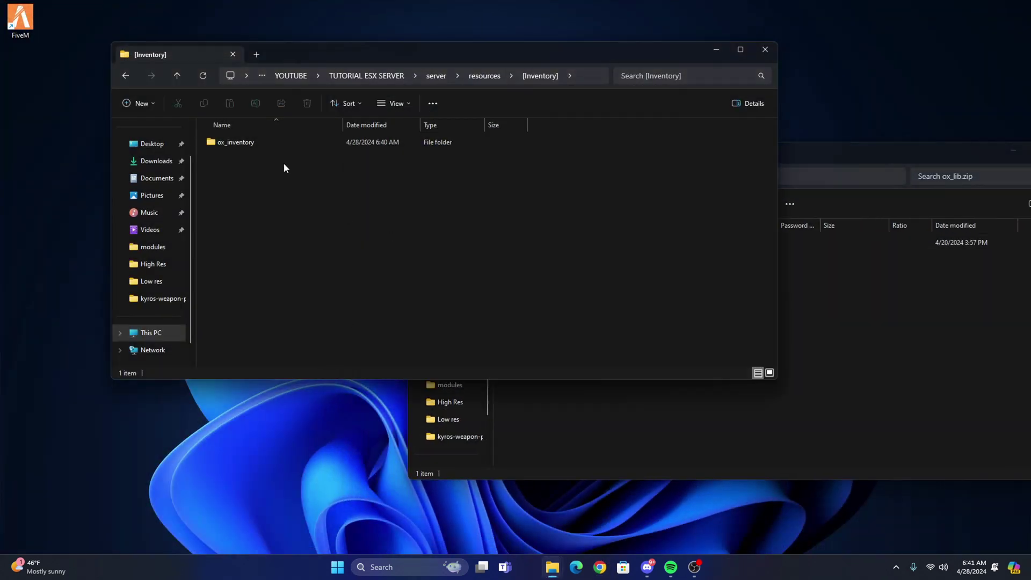
pyautogui.moveTo(307, 47); pyautogui.dragTo(264, 52)
pyautogui.click(133, 80)
pyautogui.rightClick(239, 260)
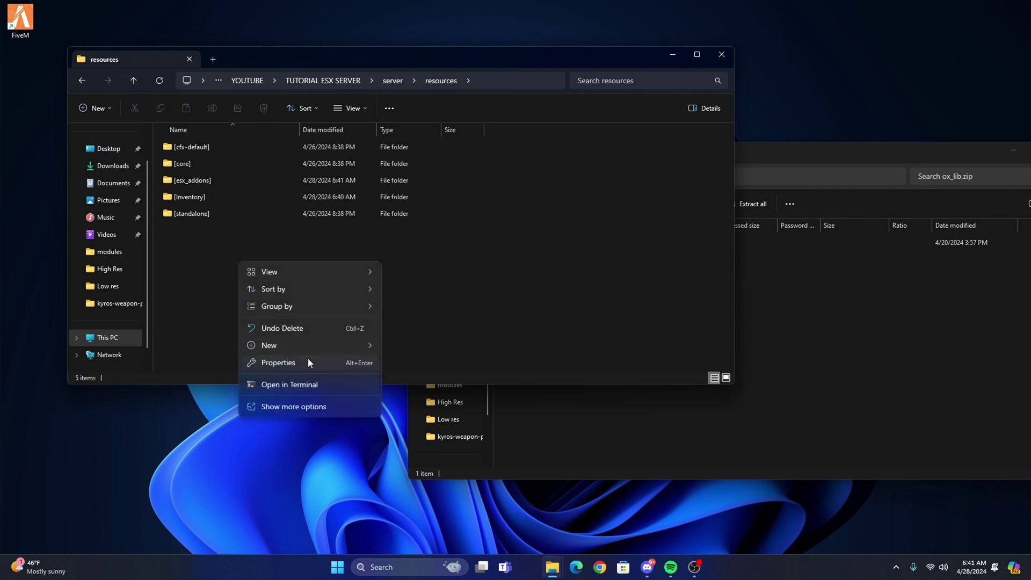
pyautogui.moveTo(333, 345)
pyautogui.click(407, 340)
pyautogui.write('[')
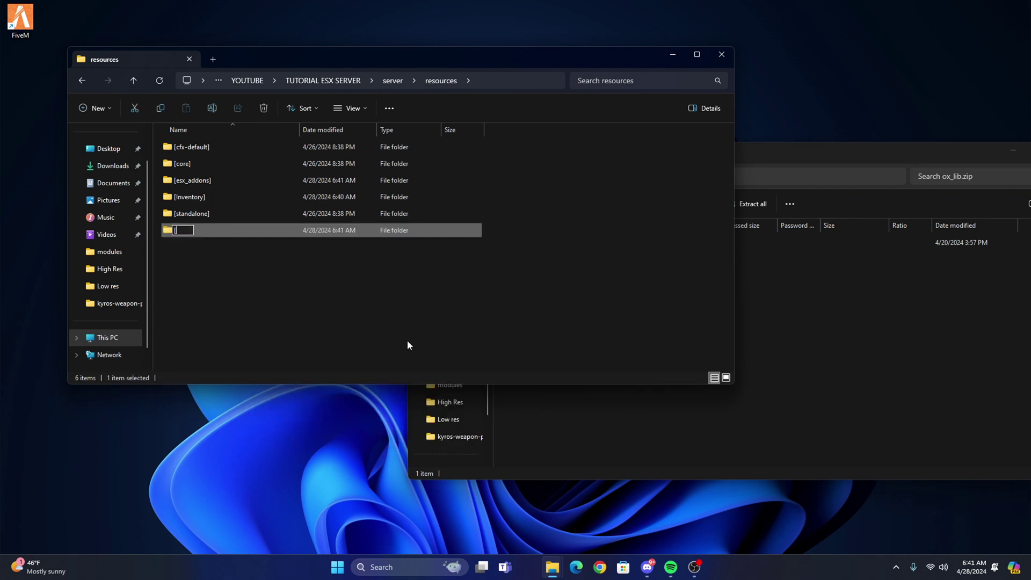
pyautogui.write('dependancies]')
pyautogui.press('Return')
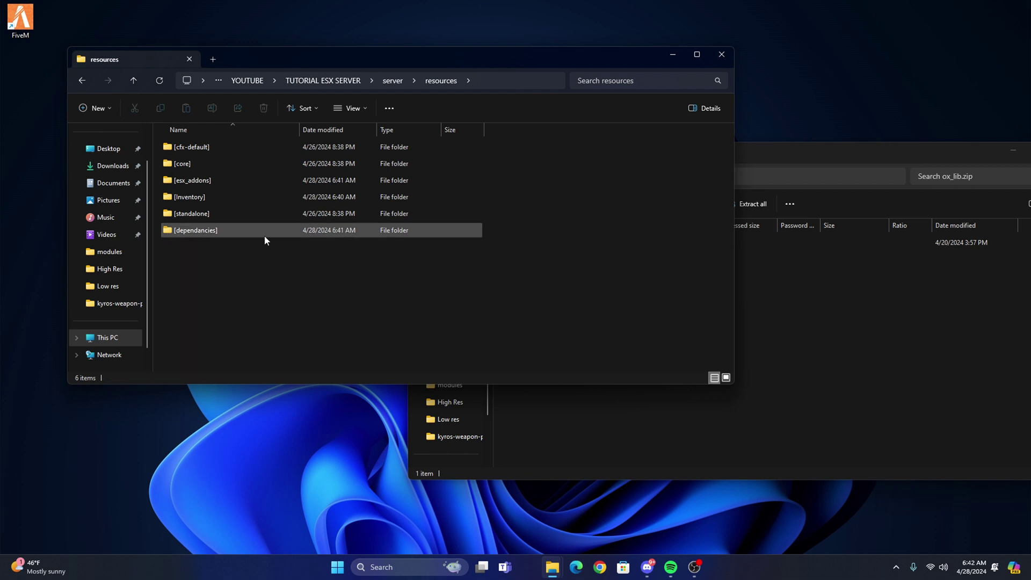
# Copy the ox_lib folder from ox_lib.zip into [dependancies]
pyautogui.doubleClick(264, 235)
pyautogui.click(771, 312)
pyautogui.moveTo(520, 243); pyautogui.dragTo(317, 225)
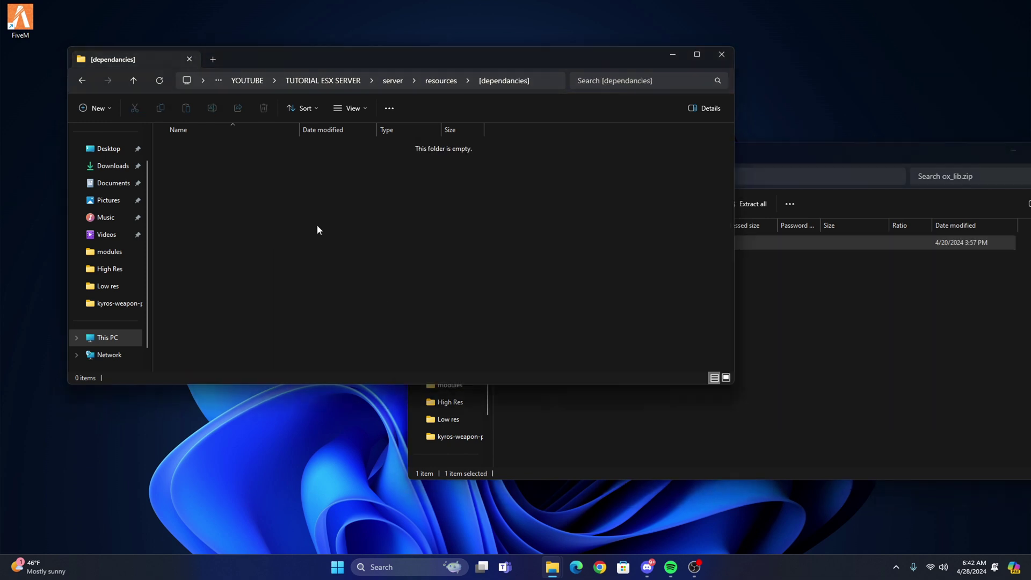
pyautogui.click(269, 178)
pyautogui.click(765, 157)
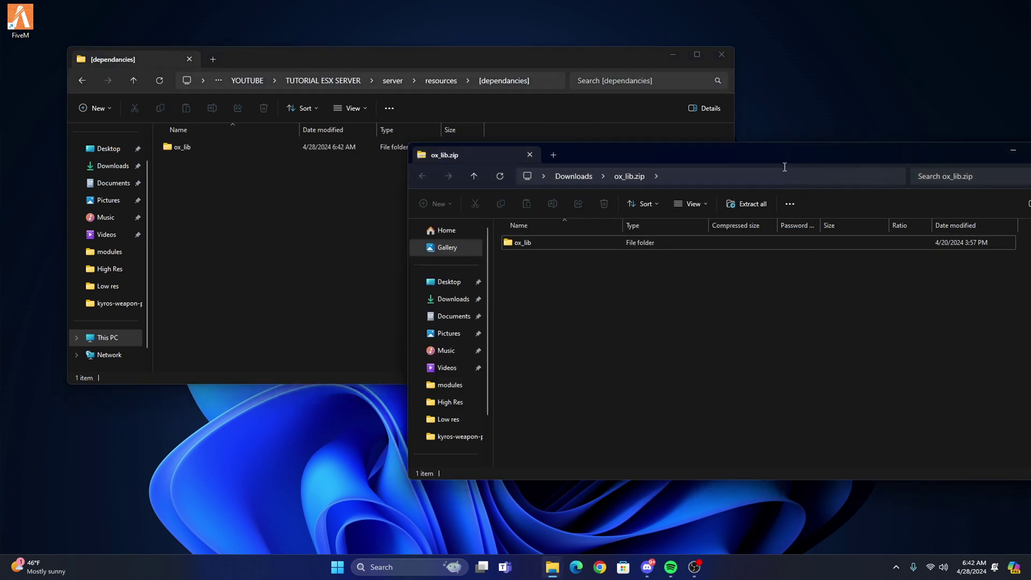
# Close the ox_lib.zip window and check the contents of the ox_lib folder
pyautogui.hotkey('ctrl', 'w')
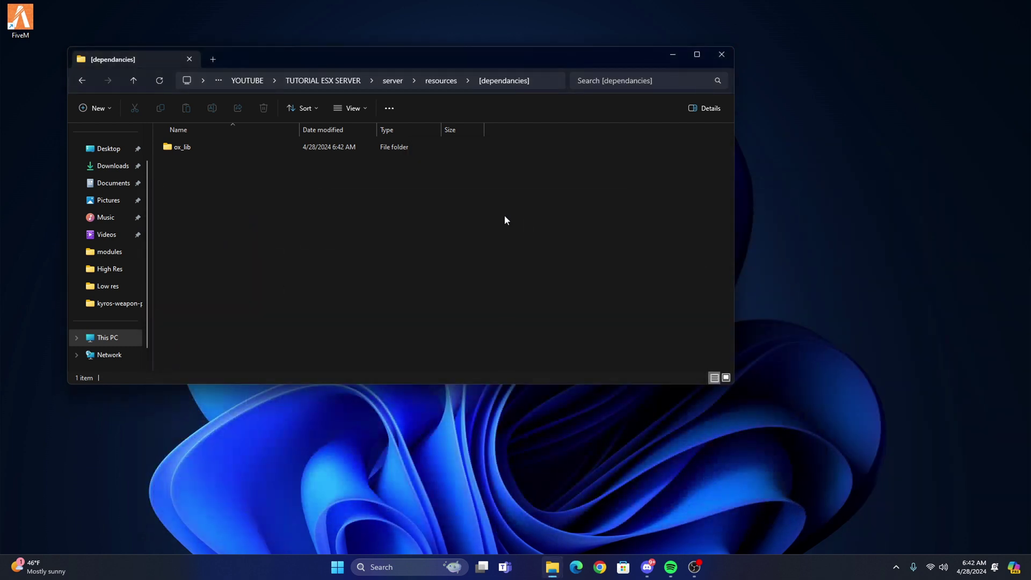
pyautogui.click(232, 155)
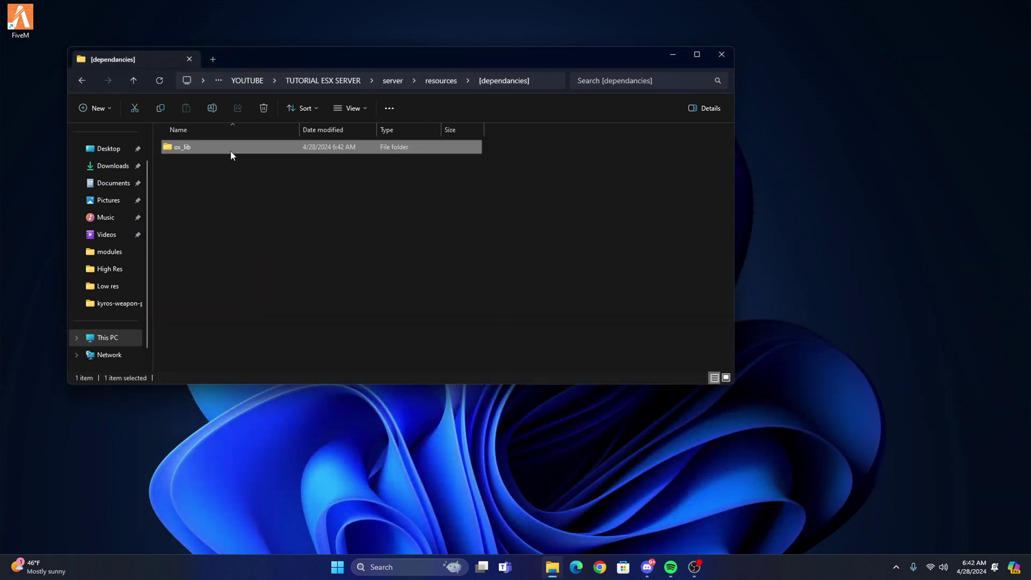
pyautogui.press('F2')
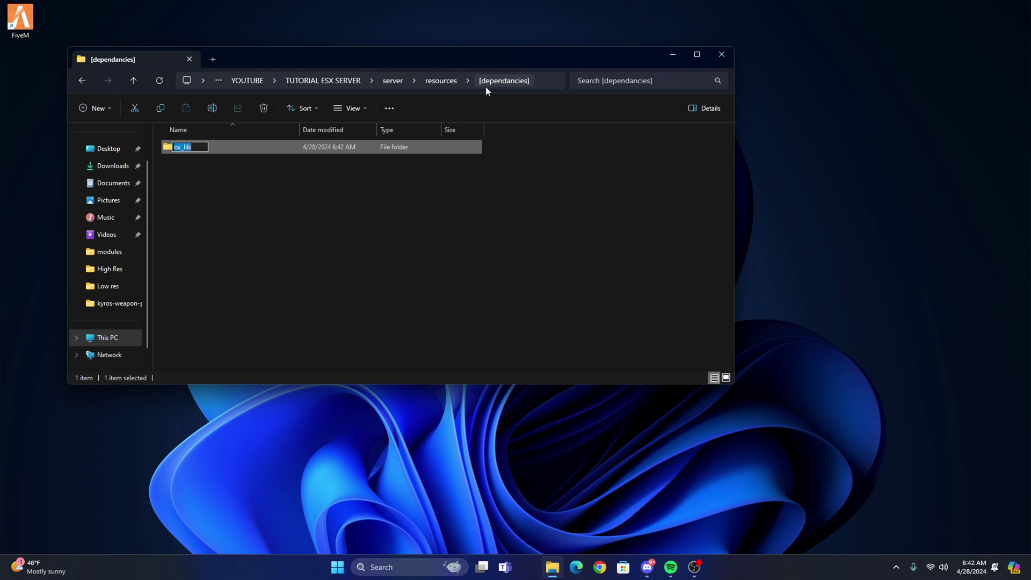
pyautogui.click(227, 161)
pyautogui.doubleClick(232, 160)
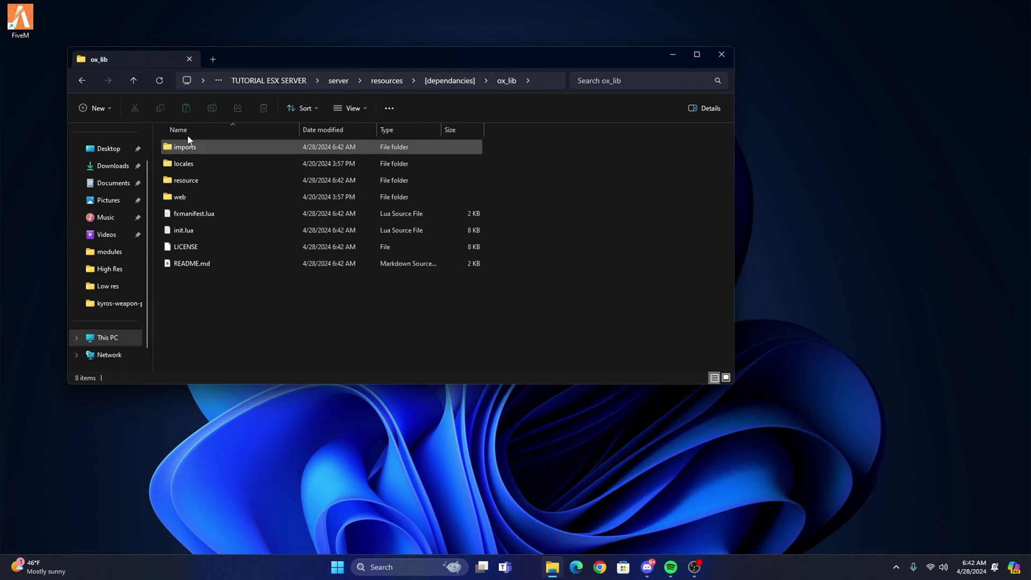
pyautogui.click(134, 81)
pyautogui.click(134, 81)
# Inspect ox_inventory and its modules folder inside [Inventory], then return to resources
pyautogui.doubleClick(206, 215)
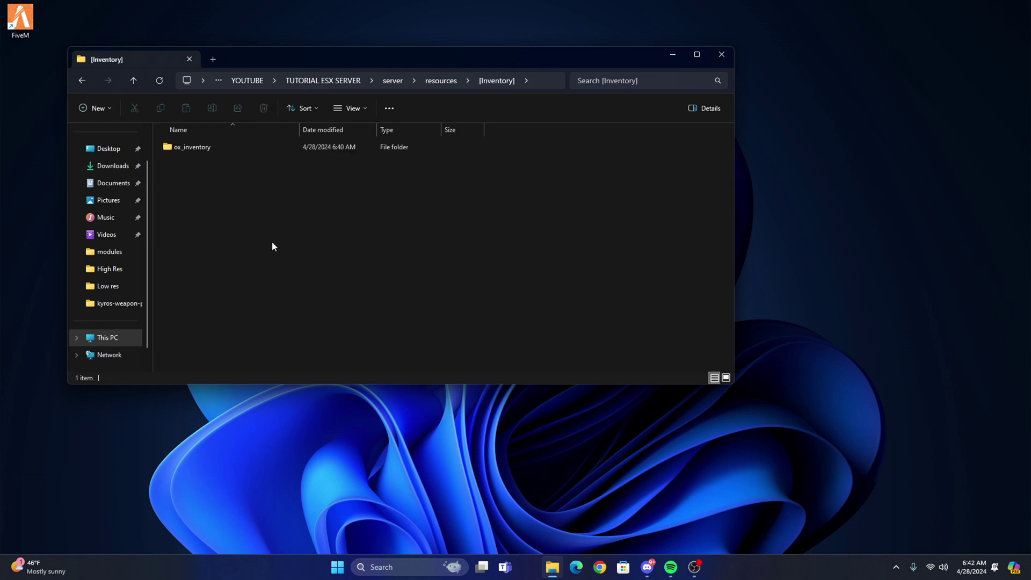
pyautogui.doubleClick(215, 149)
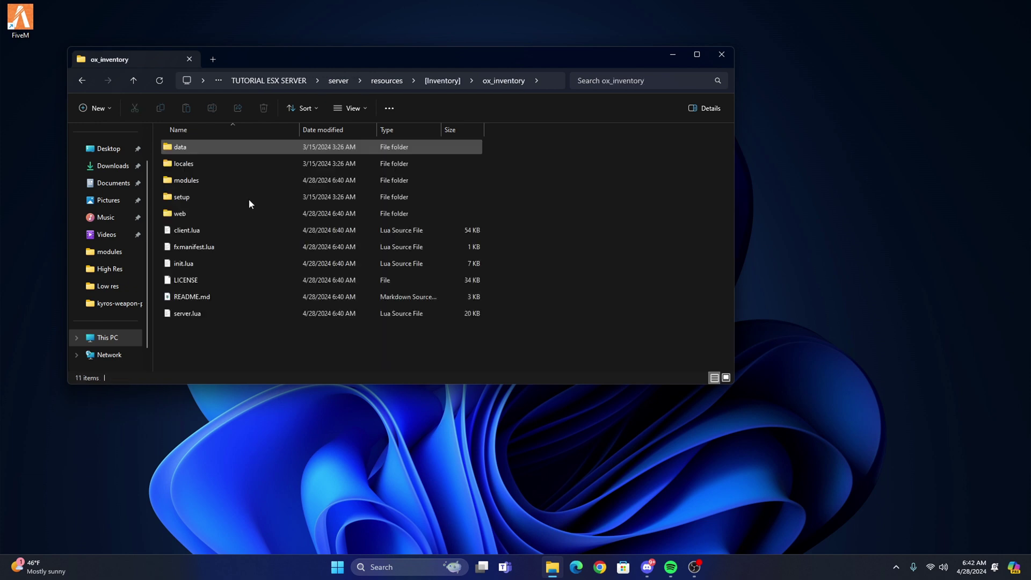
pyautogui.doubleClick(214, 183)
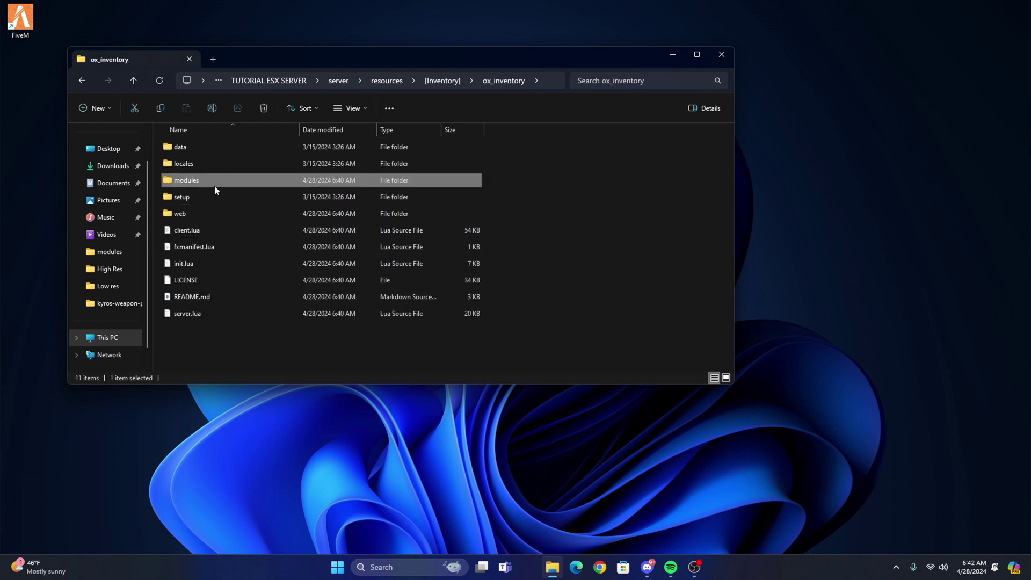
pyautogui.click(133, 81)
pyautogui.click(129, 82)
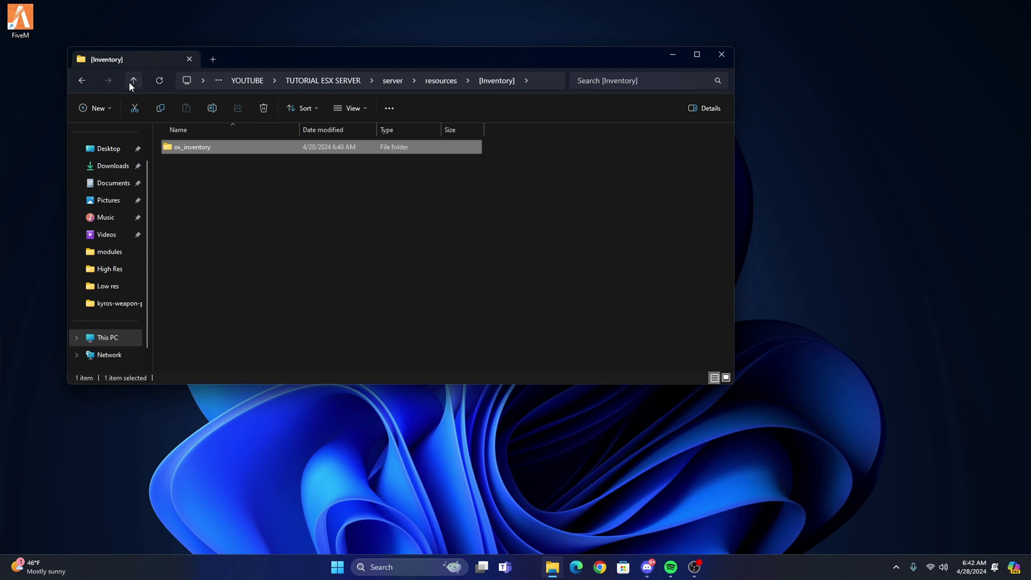
pyautogui.click(129, 81)
pyautogui.click(240, 290)
pyautogui.moveTo(282, 60); pyautogui.dragTo(401, 35)
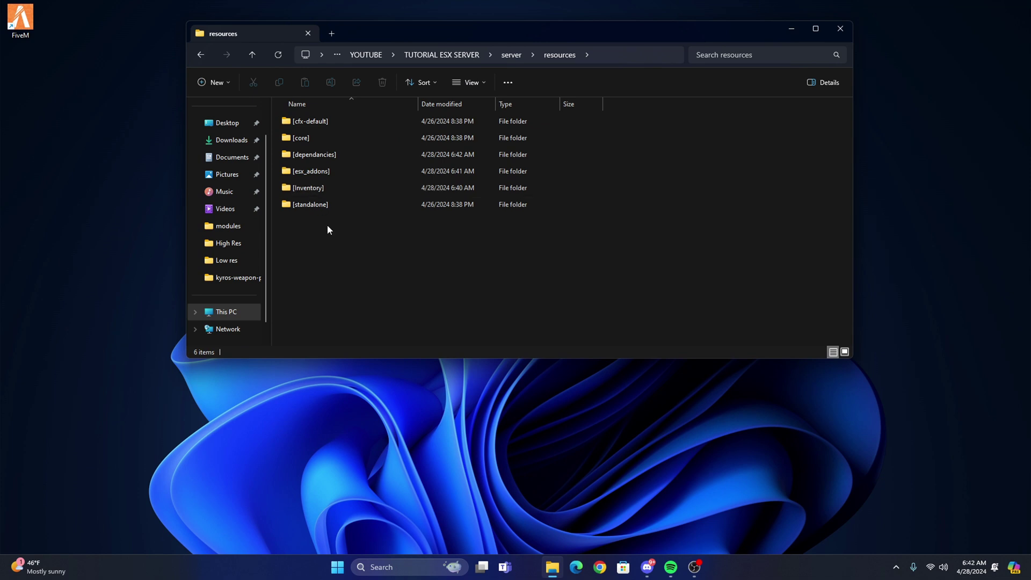
# Navigate from resources back up to the server folder containing server.cfg
pyautogui.click(254, 56)
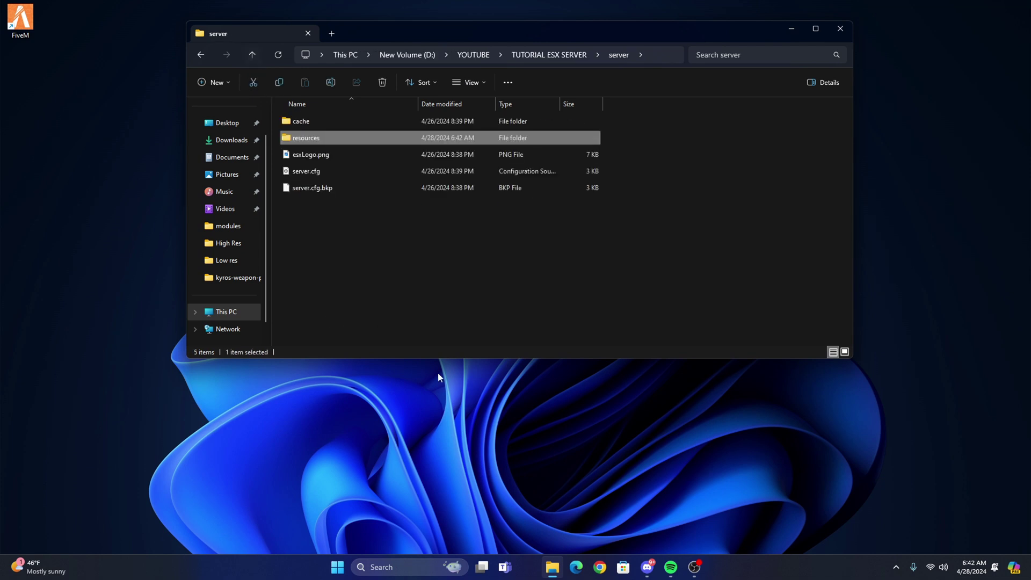
pyautogui.doubleClick(315, 141)
pyautogui.click(252, 55)
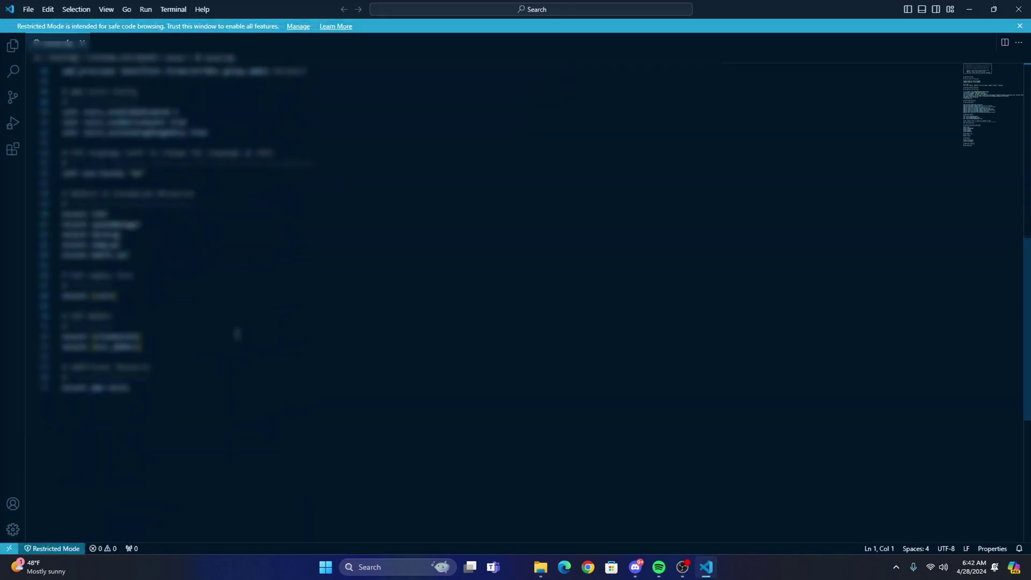
# Start a new line below ensure [core] in server.cfg with 'ensure'
pyautogui.click(162, 294)
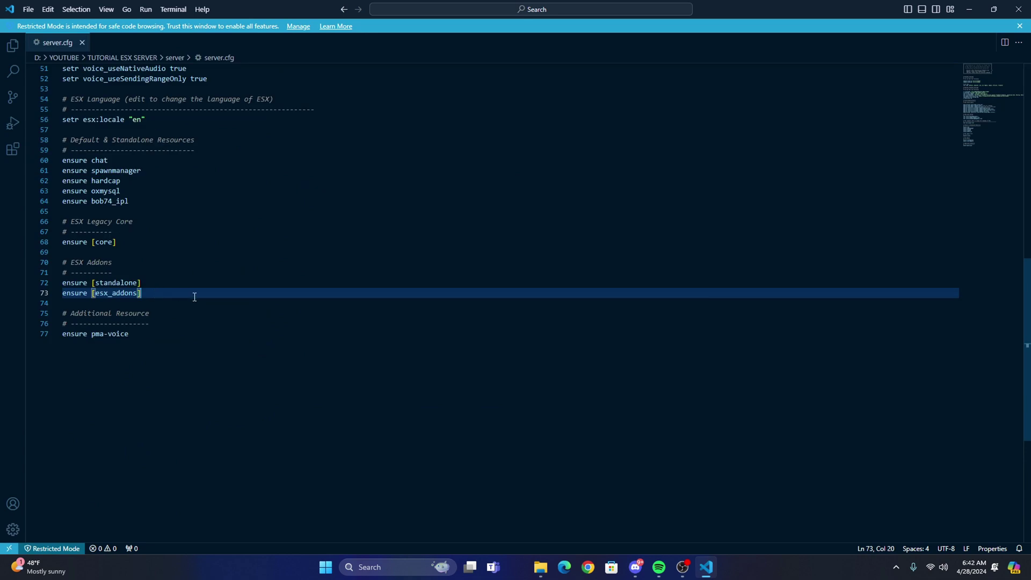
pyautogui.click(121, 242)
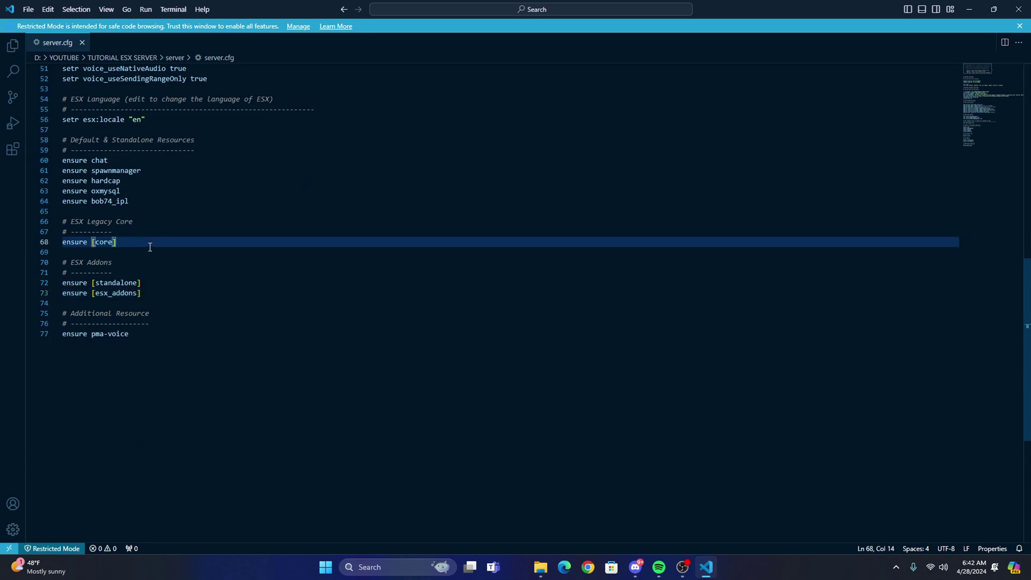
pyautogui.press('Return')
pyautogui.write('e')
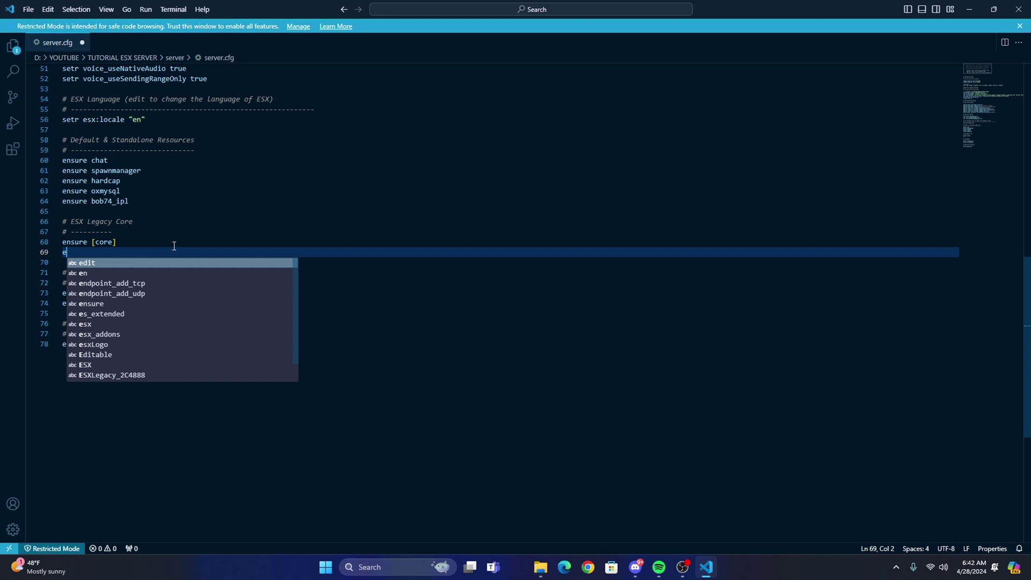
pyautogui.write('nsur')
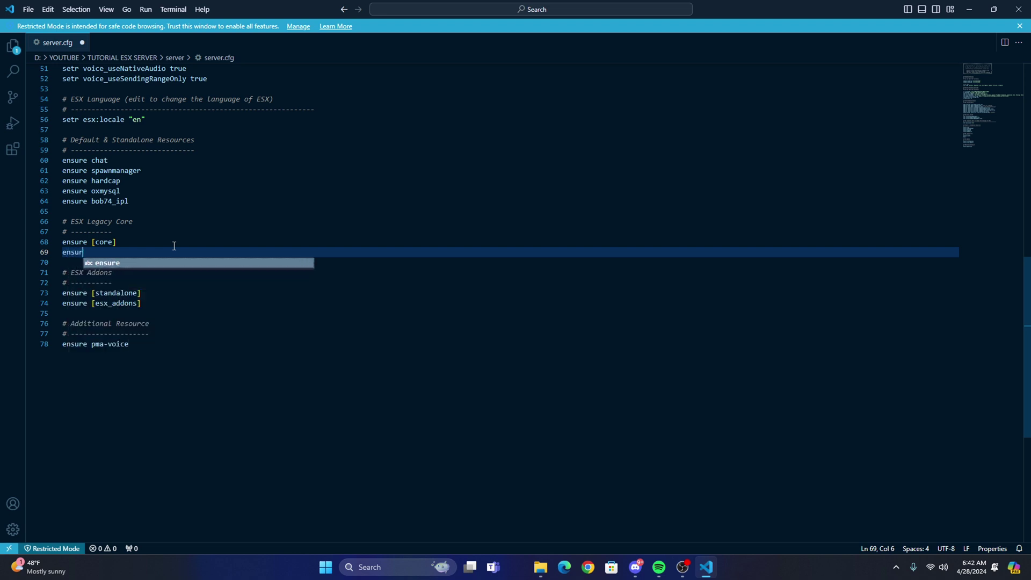
pyautogui.write('e')
# Copy the [dependancies] folder name from Explorer and paste it after ensure on line 69
pyautogui.click(541, 567)
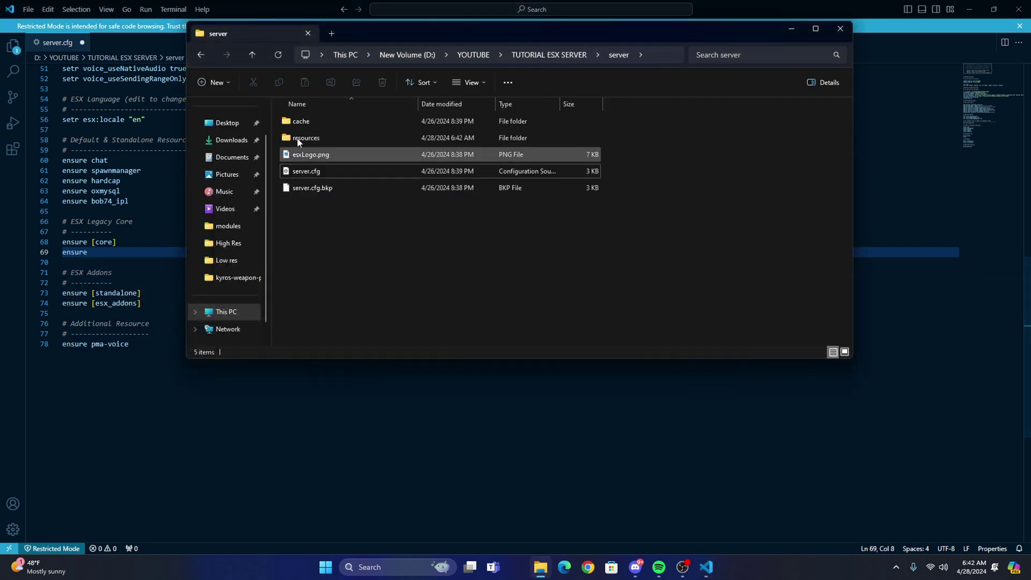
pyautogui.doubleClick(301, 138)
pyautogui.moveTo(349, 34); pyautogui.dragTo(391, 52)
pyautogui.doubleClick(374, 172)
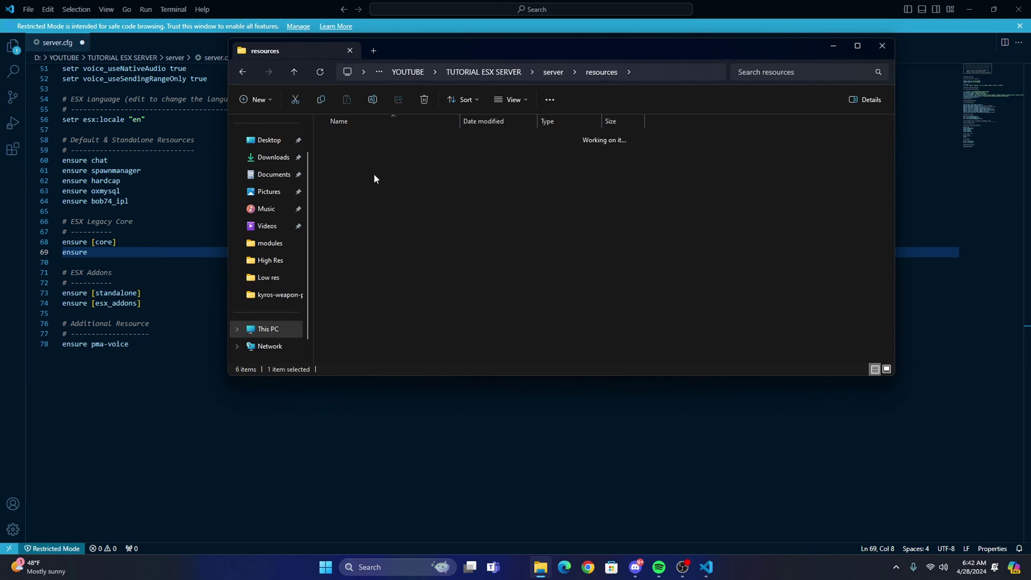
pyautogui.click(292, 79)
pyautogui.press('F2')
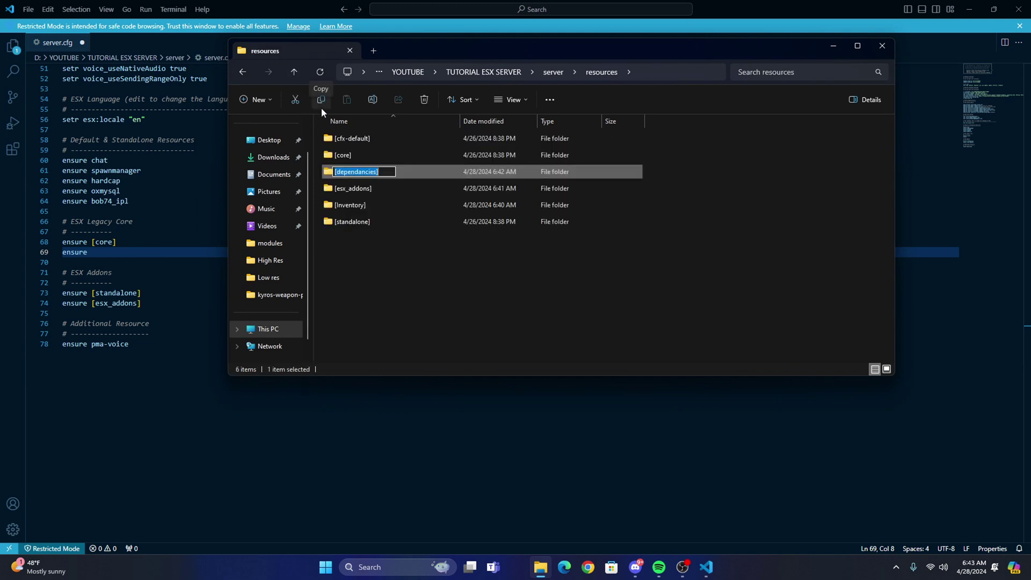
pyautogui.hotkey('ctrl', 'c')
pyautogui.click(197, 258)
pyautogui.hotkey('ctrl', 'v')
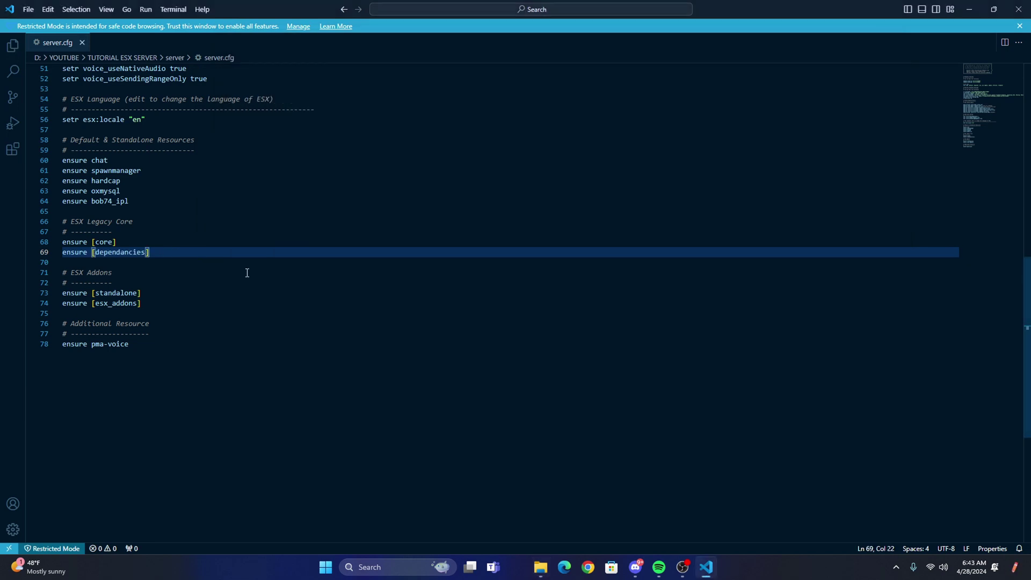
# Check the new ensure [dependancies] line against the [dependancies] folder name in Explorer
pyautogui.click(180, 279)
pyautogui.click(184, 266)
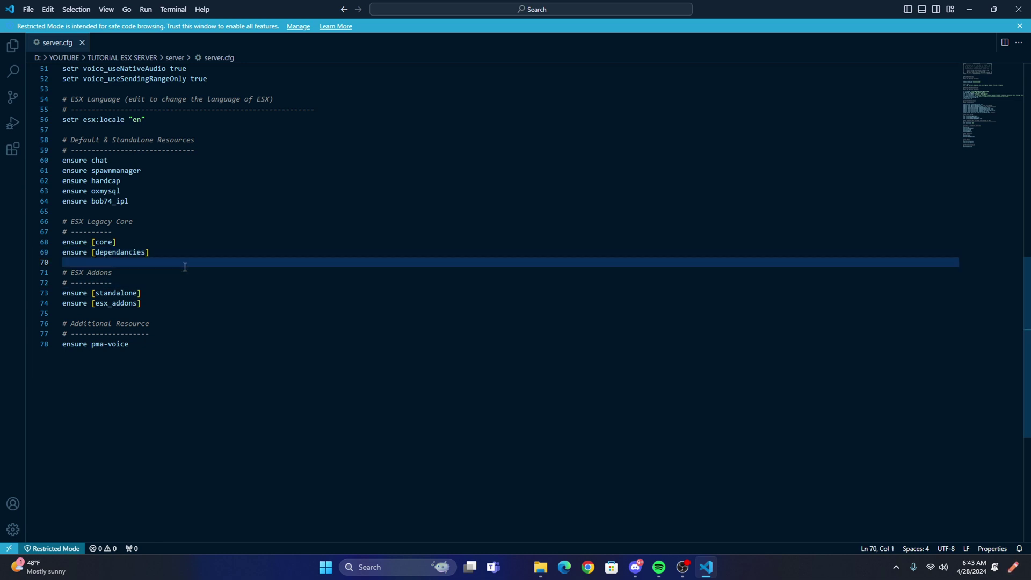
pyautogui.click(158, 252)
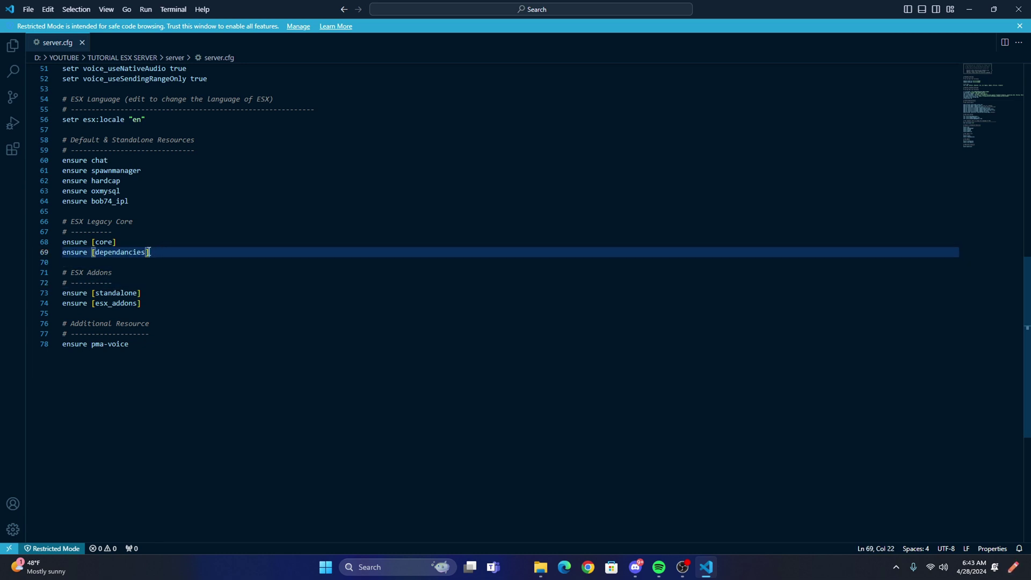
pyautogui.hotkey('shift', 'Home')
pyautogui.click(169, 251)
pyautogui.click(537, 568)
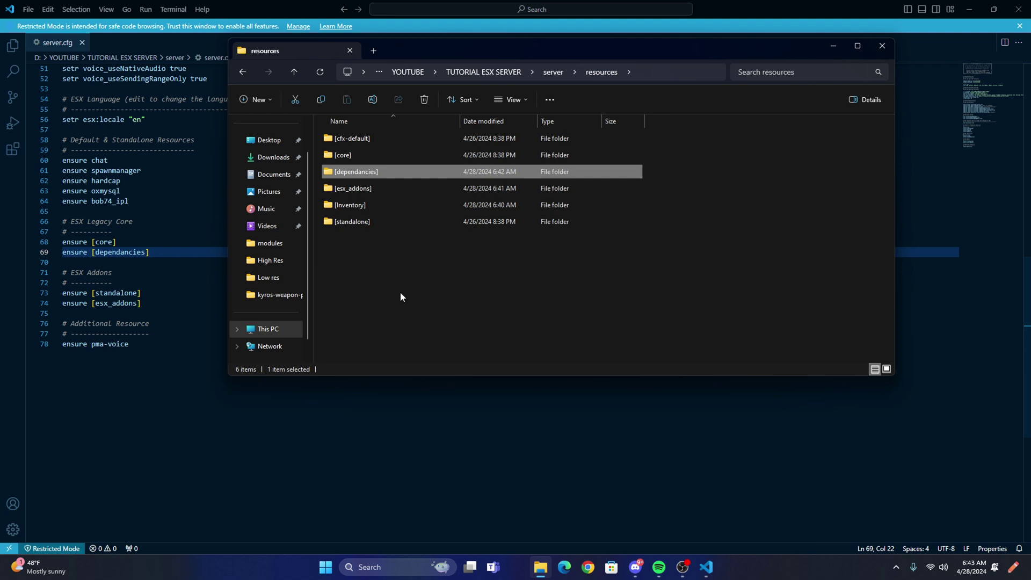
pyautogui.click(400, 291)
pyautogui.click(363, 174)
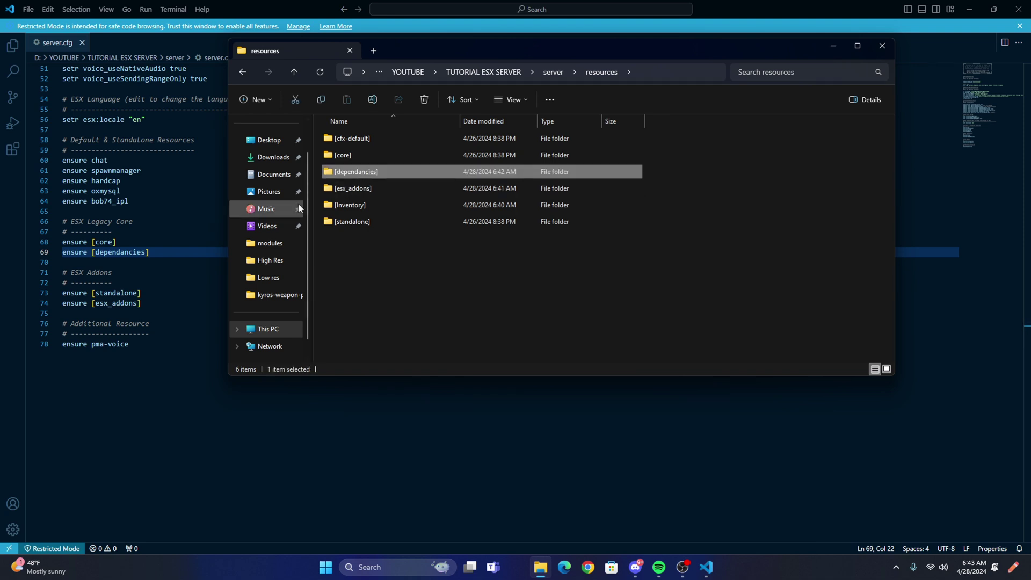
pyautogui.click(168, 253)
pyautogui.moveTo(168, 252); pyautogui.dragTo(65, 257)
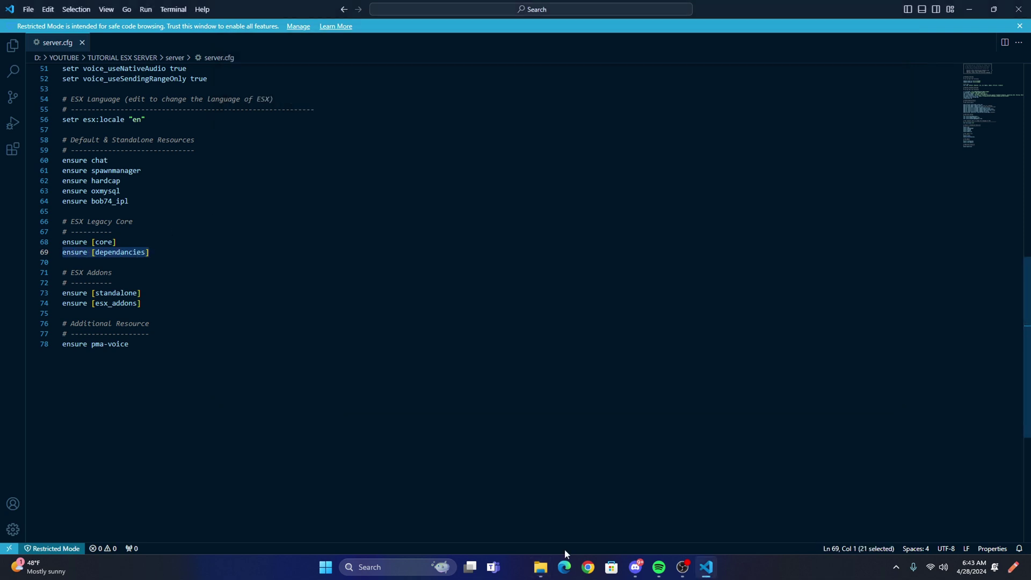
# Verify the exact [dependancies] and [Inventory] folder names in Explorer against the config
pyautogui.click(540, 567)
pyautogui.doubleClick(396, 176)
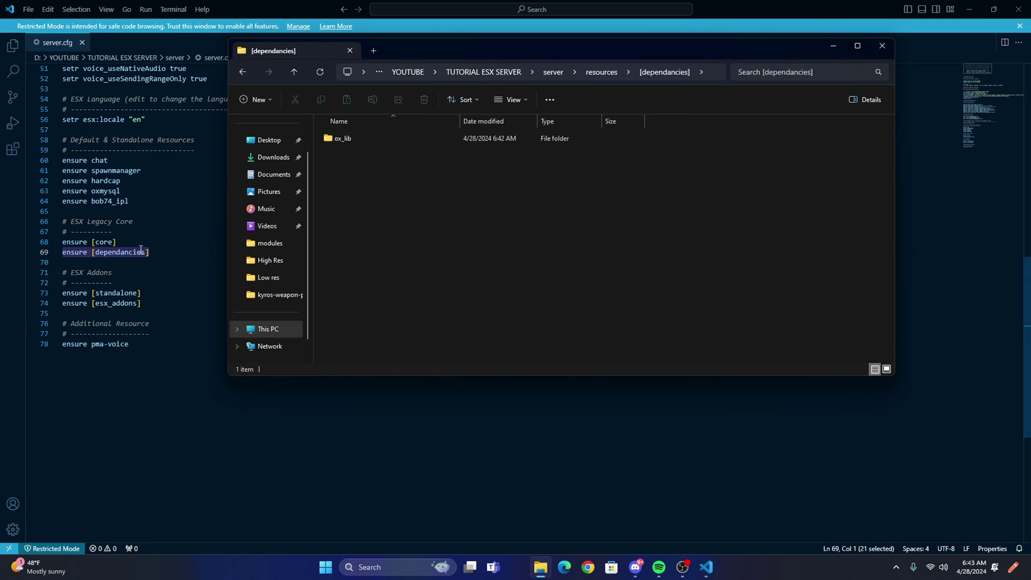
pyautogui.click(170, 250)
pyautogui.moveTo(129, 283); pyautogui.dragTo(52, 226)
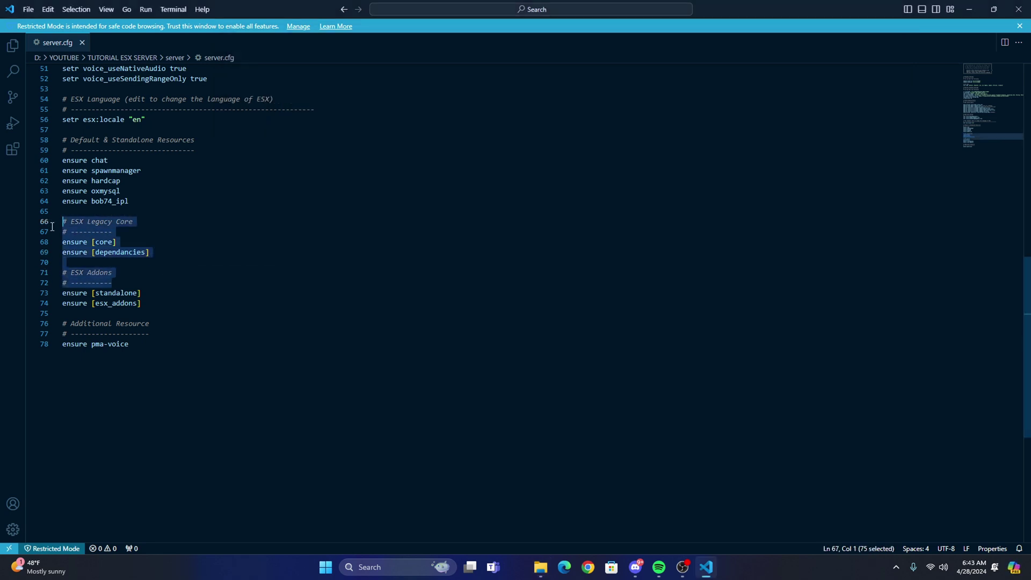
pyautogui.click(163, 270)
pyautogui.click(540, 567)
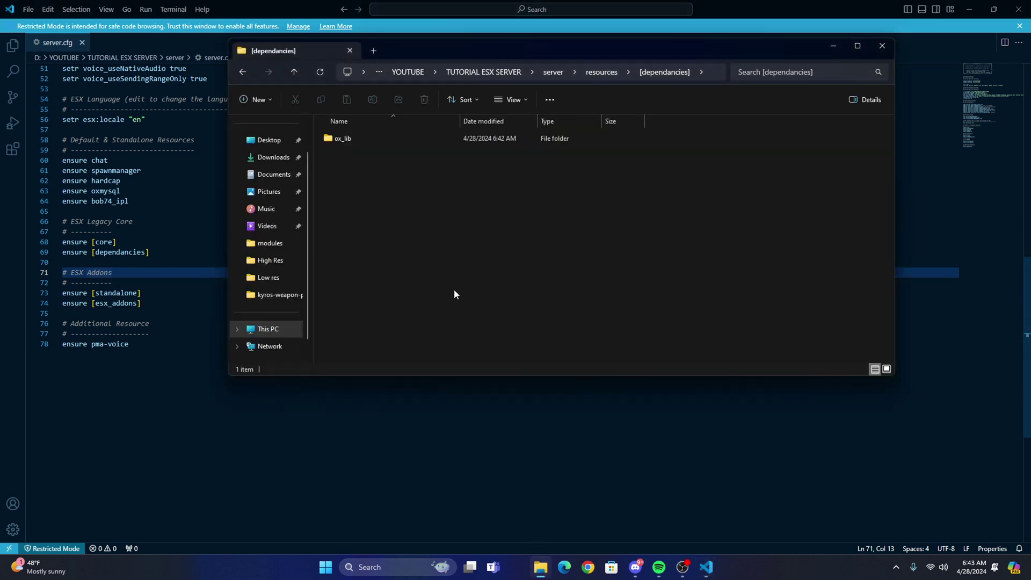
pyautogui.click(295, 71)
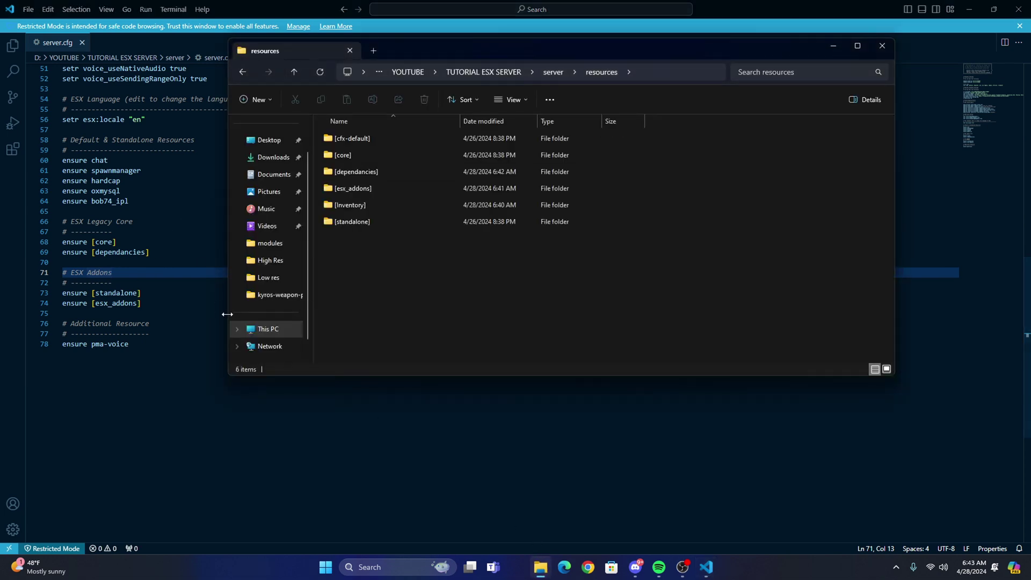
pyautogui.click(359, 206)
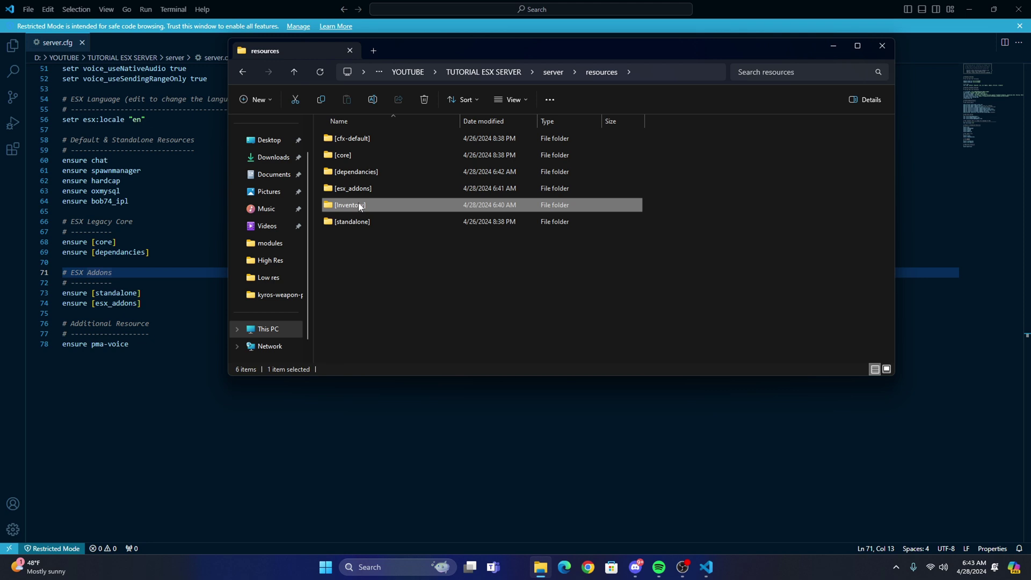
pyautogui.click(359, 206)
# Add 'ensure [Inventory]' below ensure [esx_addons] in server.cfg and save it
pyautogui.click(161, 304)
pyautogui.click(132, 262)
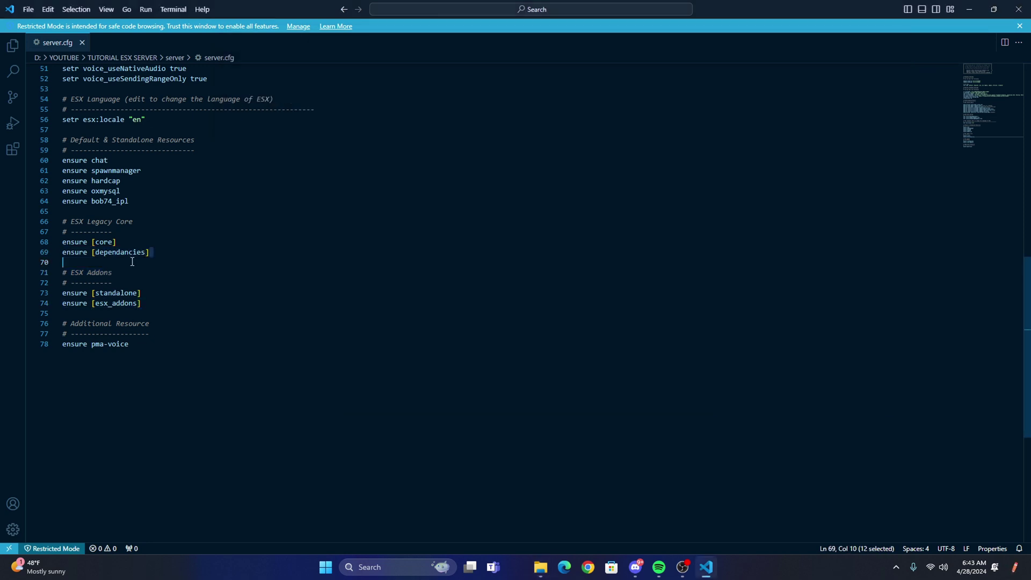
pyautogui.click(150, 301)
pyautogui.press('Return')
pyautogui.write('e')
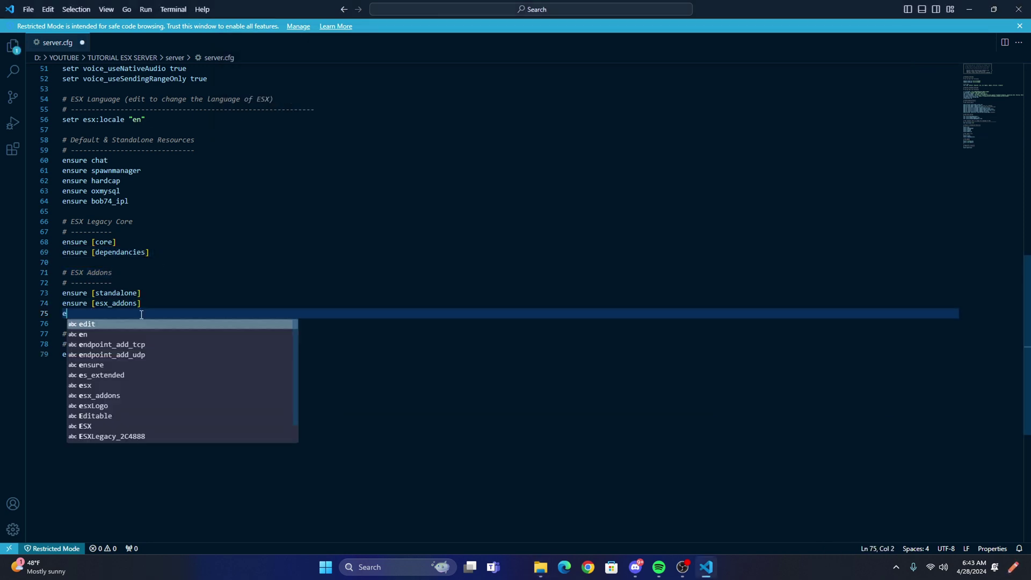
pyautogui.write('nsure [Inventory')
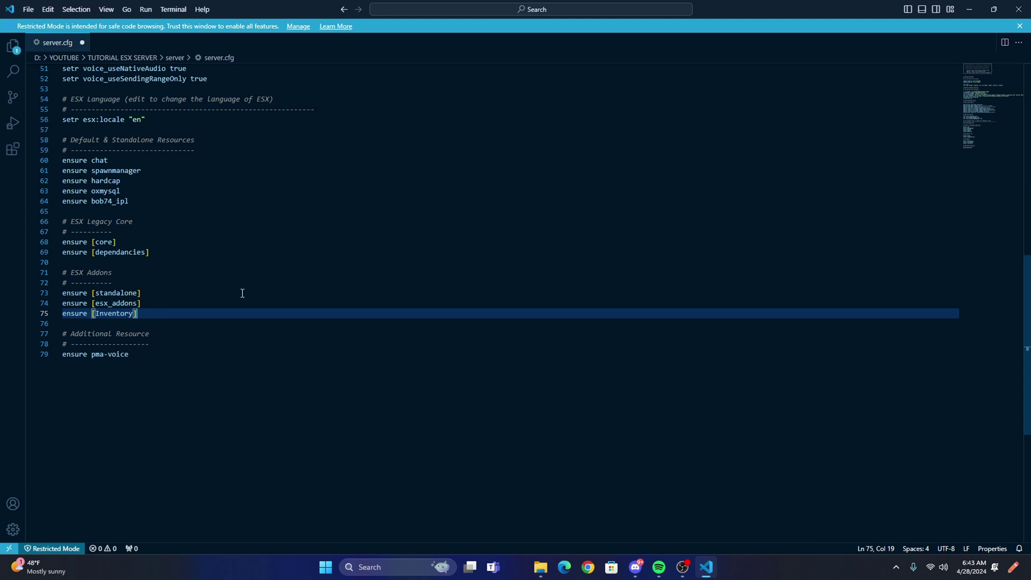
pyautogui.hotkey('ctrl', 's')
pyautogui.click(199, 303)
pyautogui.click(184, 264)
pyautogui.scroll(15, 234, 305)
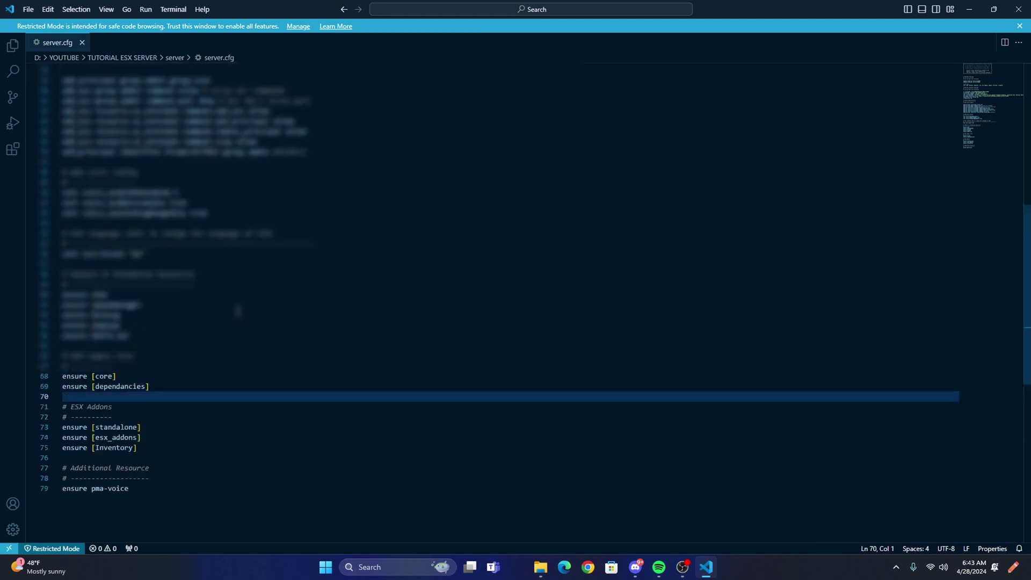
# Close the code editor and go up to the YOUTUBE folder in File Explorer
pyautogui.click(1019, 9)
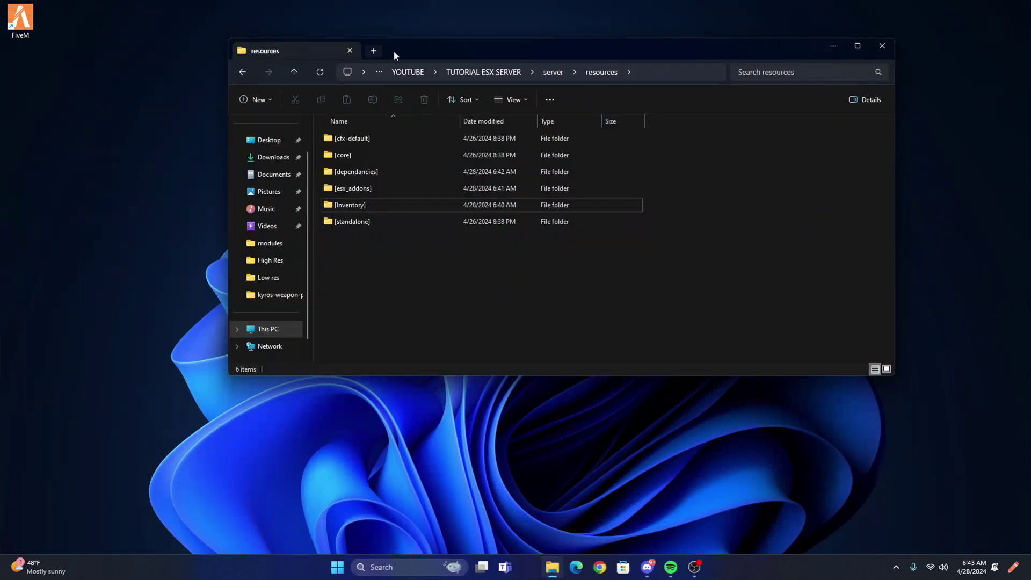
pyautogui.moveTo(394, 51); pyautogui.dragTo(354, 45)
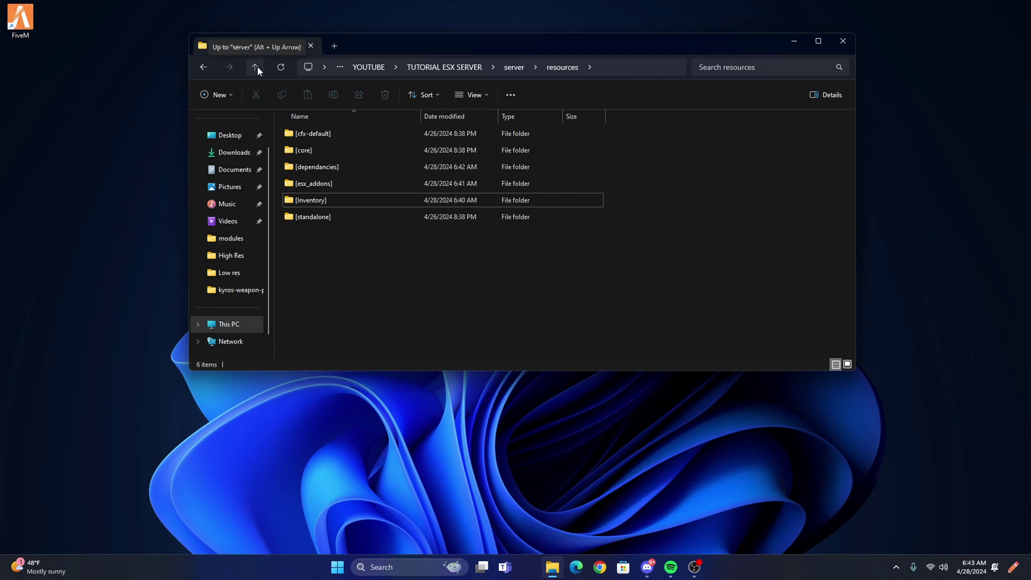
pyautogui.click(256, 67)
pyautogui.click(255, 65)
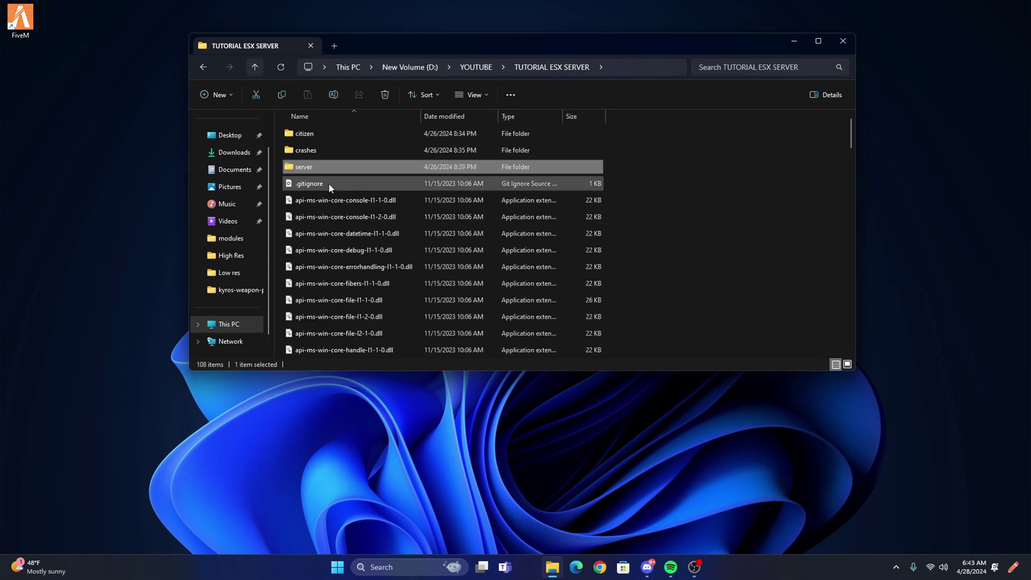
pyautogui.click(250, 66)
# Launch start_7290_default.bat to start the FXServer console
pyautogui.click(316, 185)
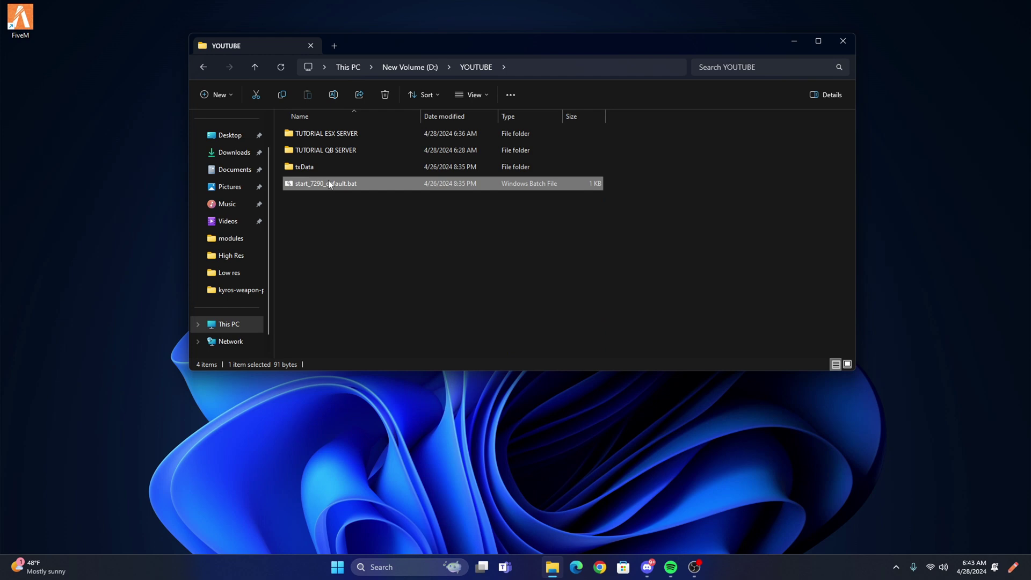
pyautogui.doubleClick(328, 184)
pyautogui.moveTo(291, 110); pyautogui.dragTo(574, 49)
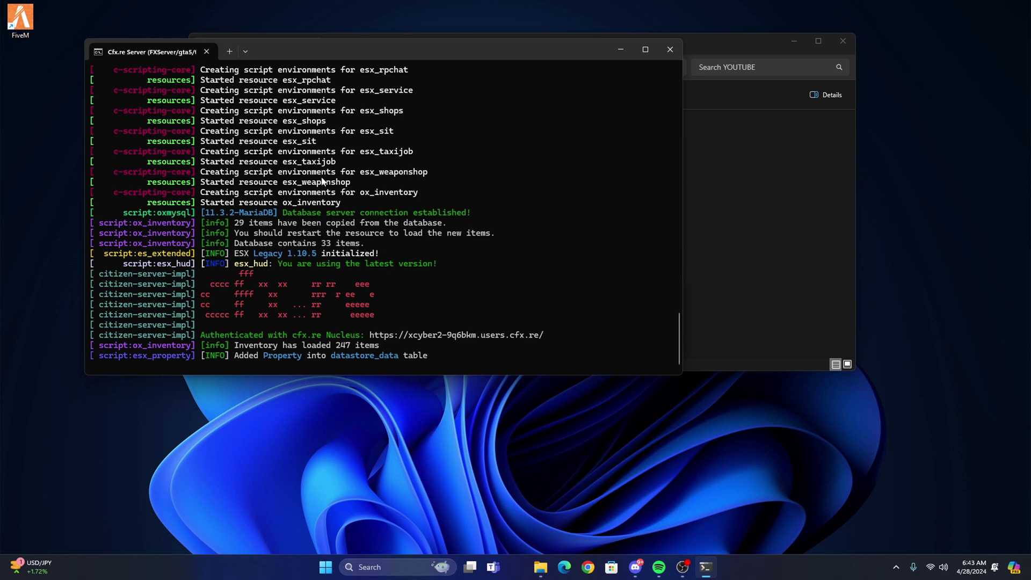
# Check the server console shows ox_inventory started with 247 items loaded
pyautogui.moveTo(327, 49); pyautogui.dragTo(475, 47)
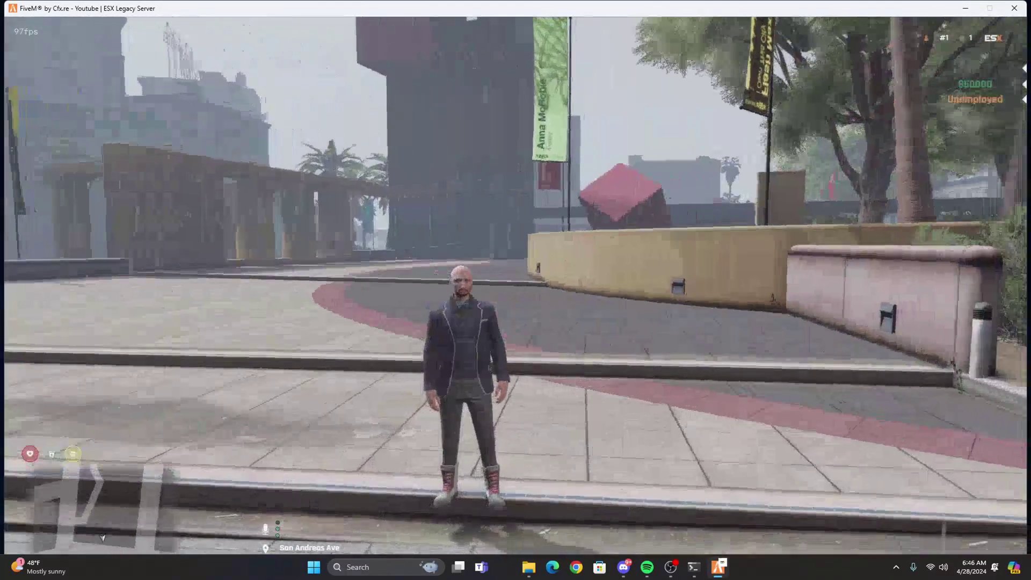
# Open the ox_inventory panel, confirm it is empty at 0/24kg, and close it
pyautogui.press('Tab')
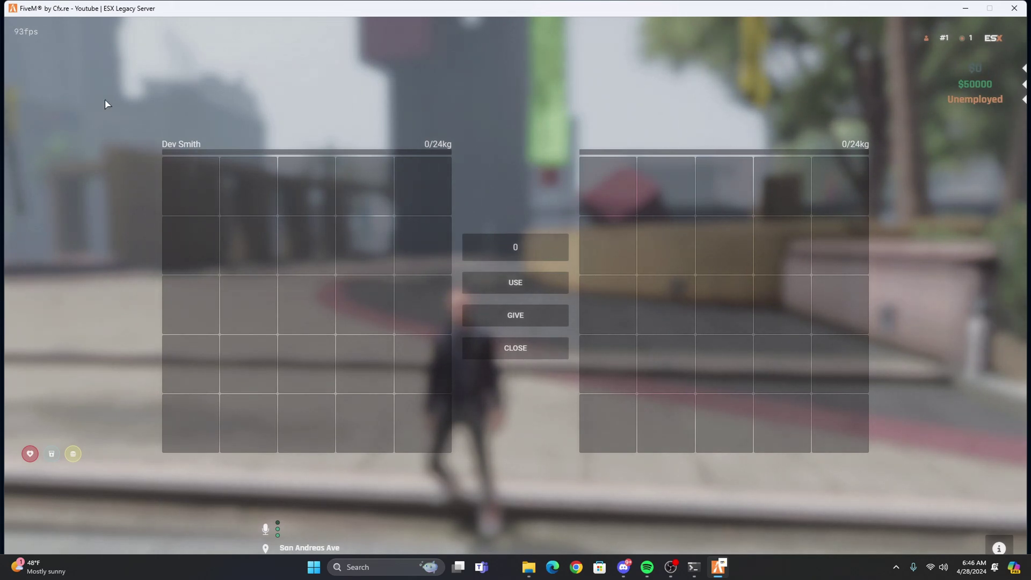
pyautogui.click(516, 349)
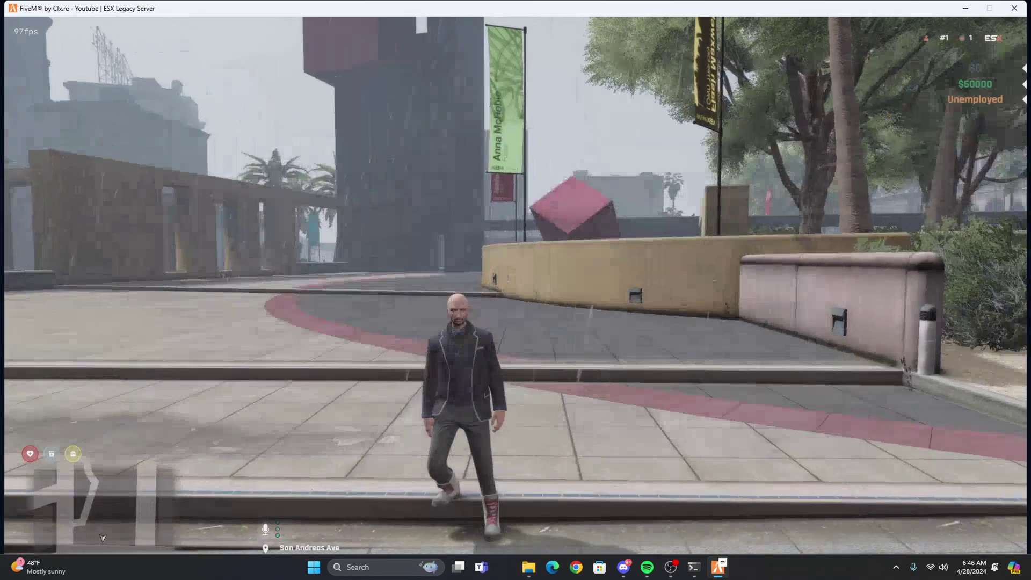
# Give the character 1 water with /giveitem me water 1, then open the inventory to check it
pyautogui.press('w')
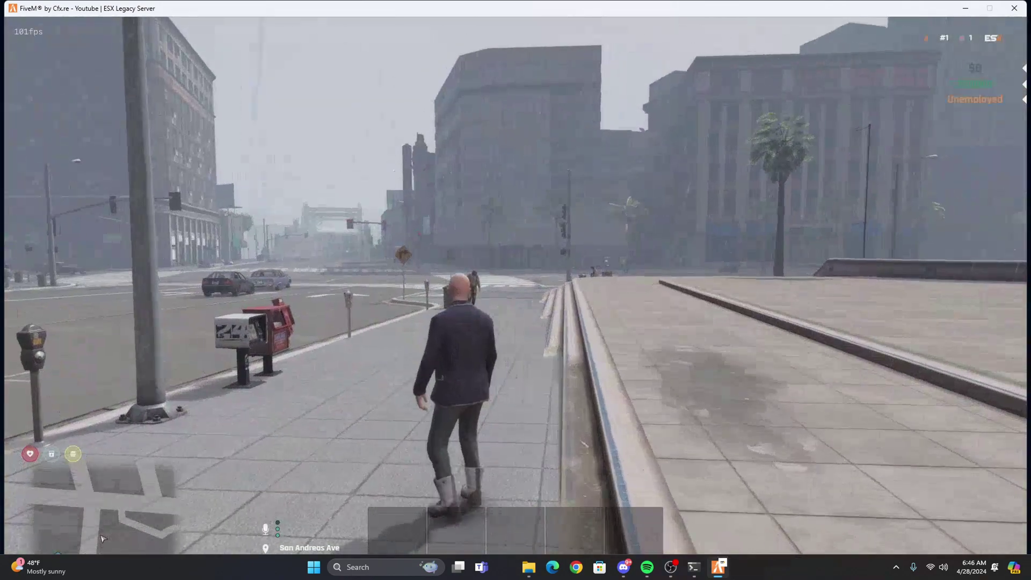
pyautogui.write('t/gibe')
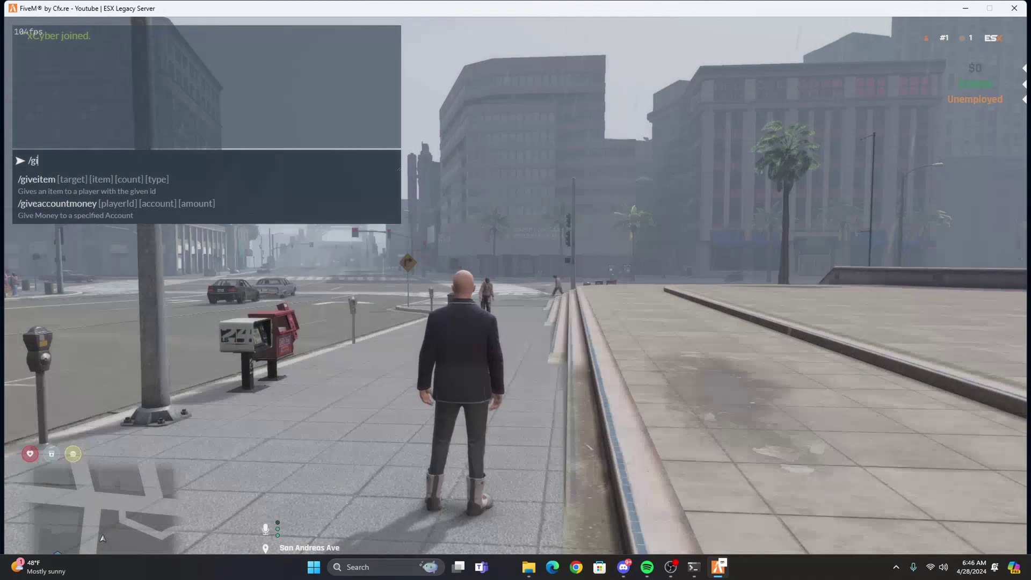
pyautogui.press('BackSpace')
pyautogui.press('BackSpace')
pyautogui.write('veiy')
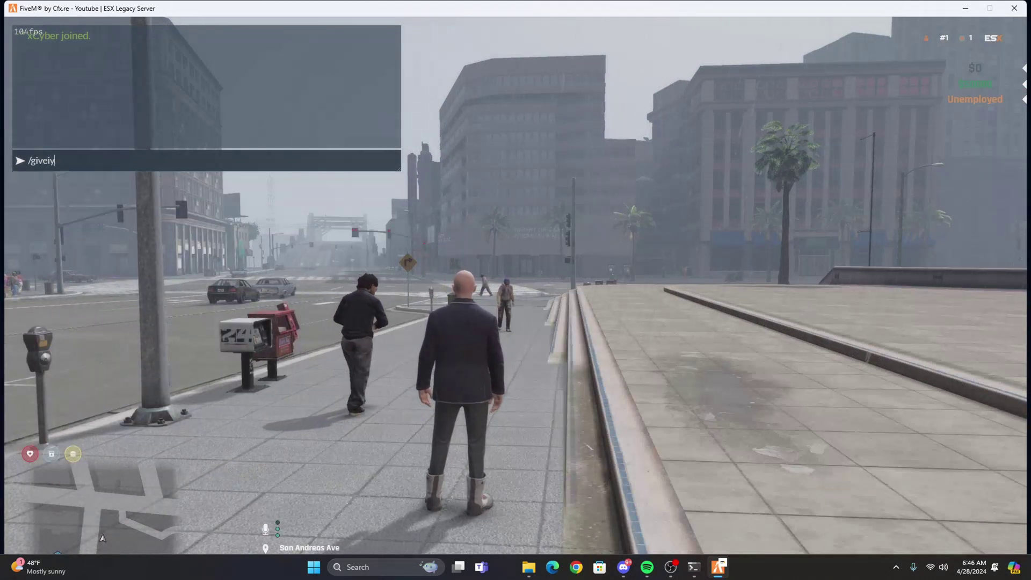
pyautogui.press('BackSpace')
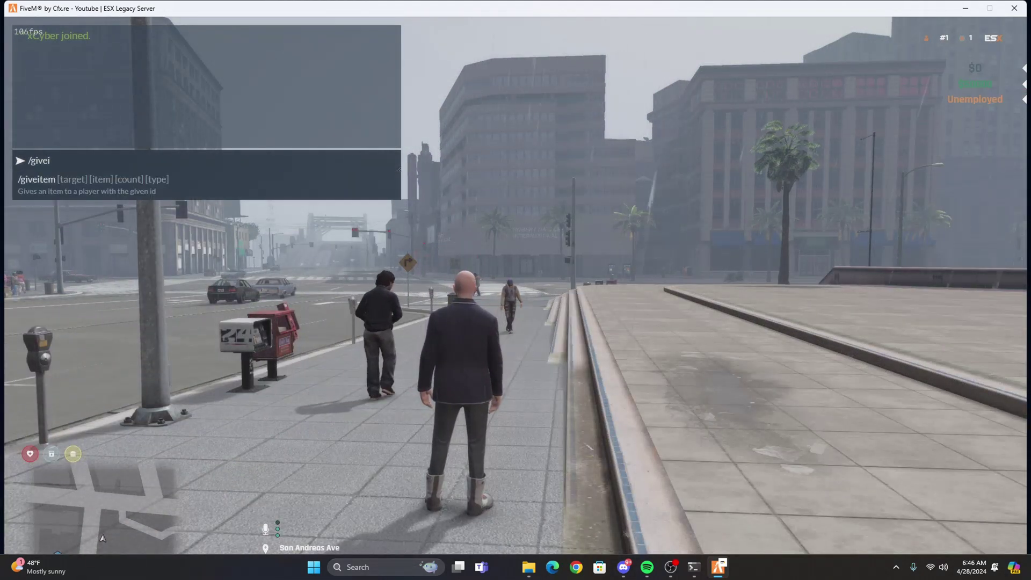
pyautogui.write('tem m')
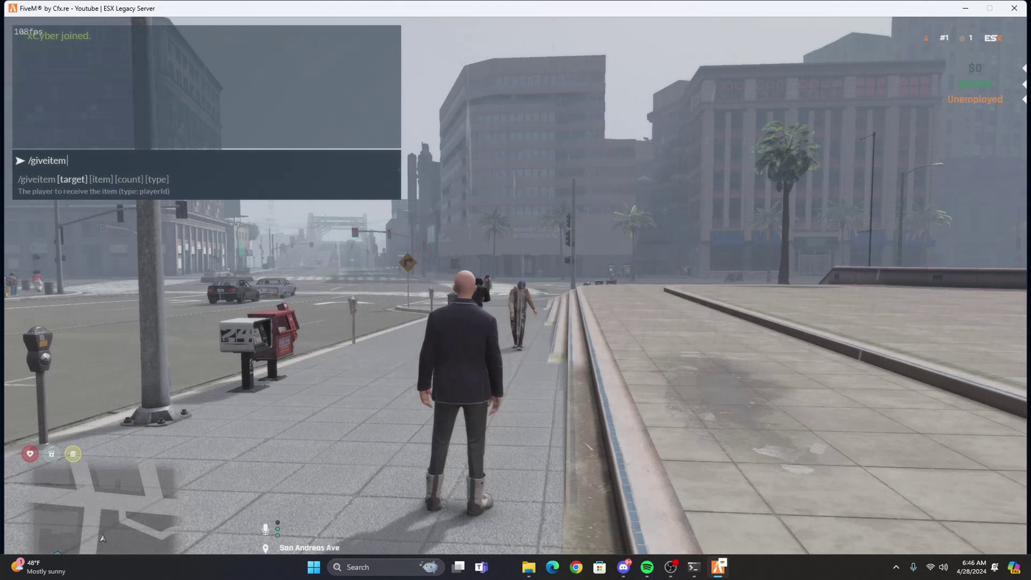
pyautogui.write('e 1')
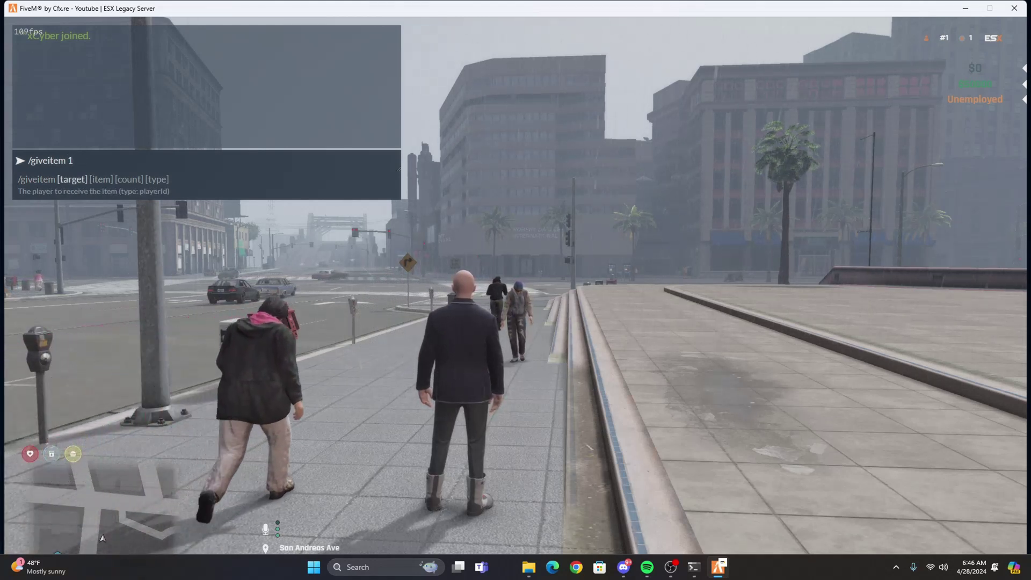
pyautogui.press('BackSpace')
pyautogui.press('BackSpace')
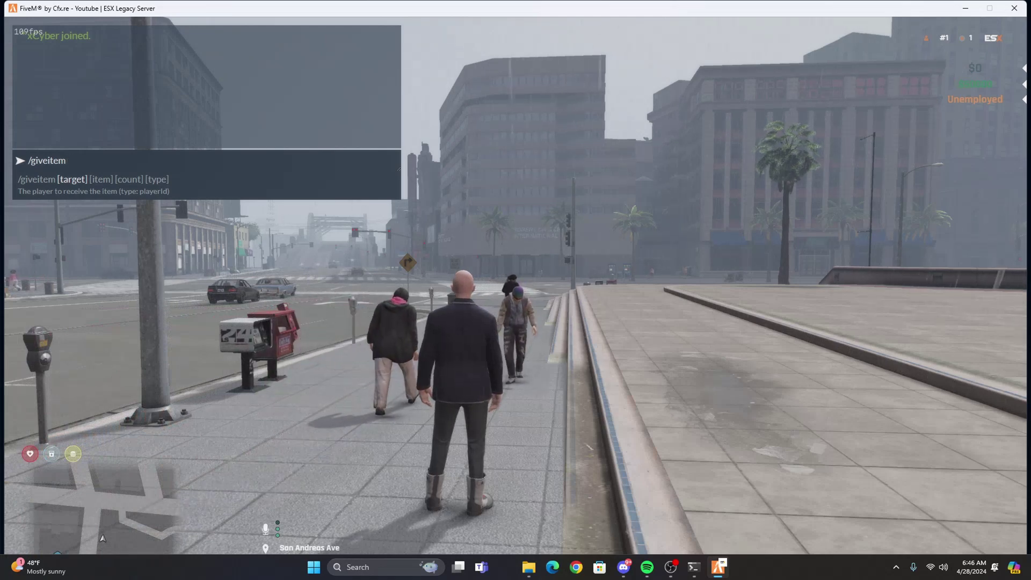
pyautogui.hotkey('alt', 'Tab')
pyautogui.hotkey('alt', 'Tab')
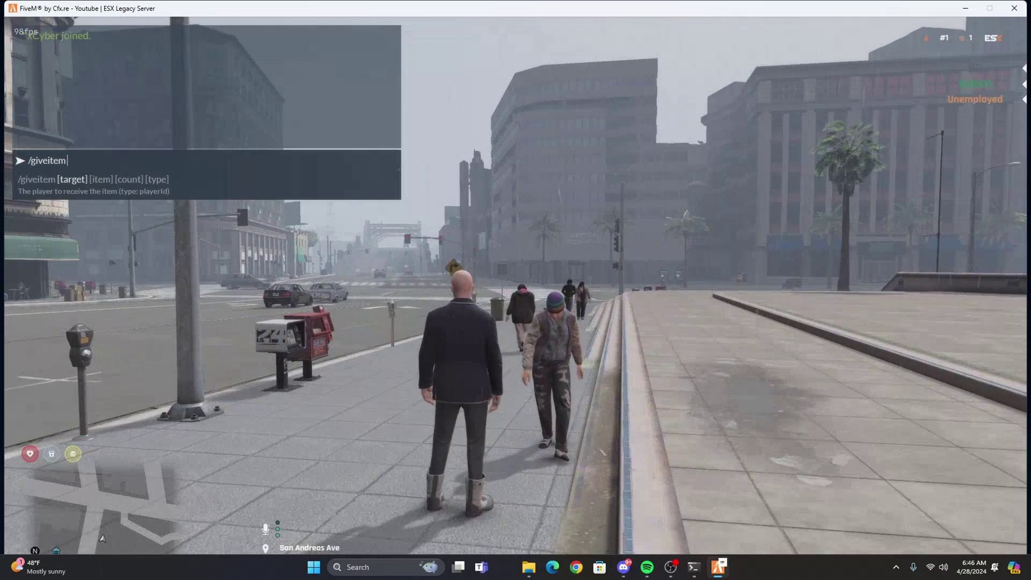
pyautogui.write('me water 1')
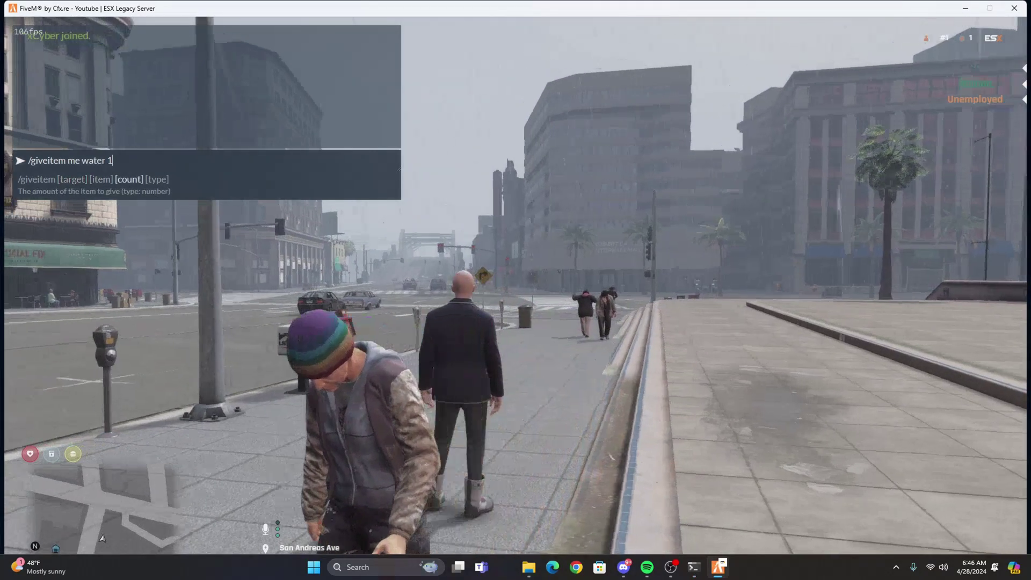
pyautogui.press('Return')
pyautogui.press('w')
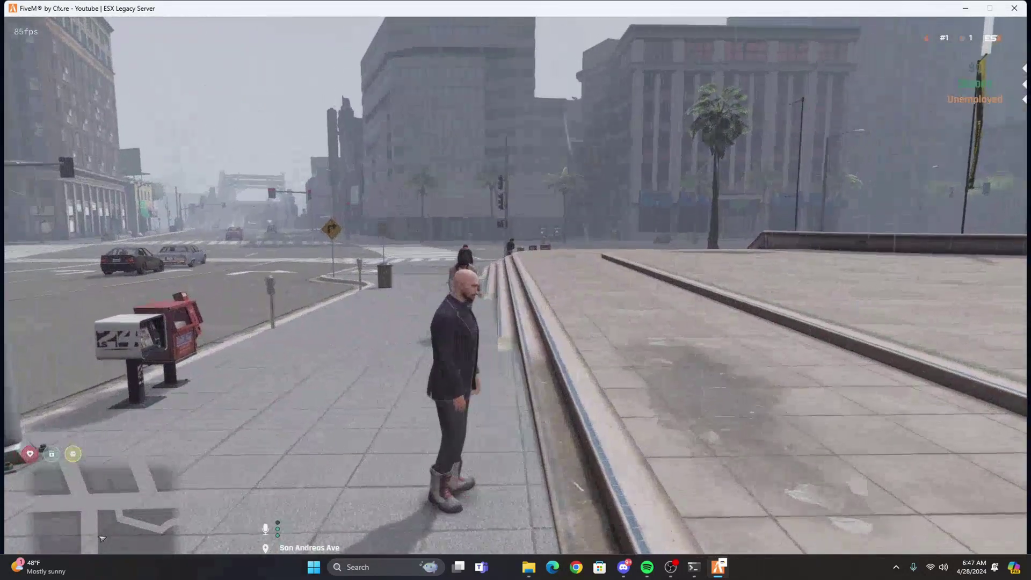
pyautogui.press('Tab')
# Use the Water item, then reopen the inventory to confirm it's empty at 0/24kg and close it
pyautogui.moveTo(203, 185); pyautogui.dragTo(483, 282)
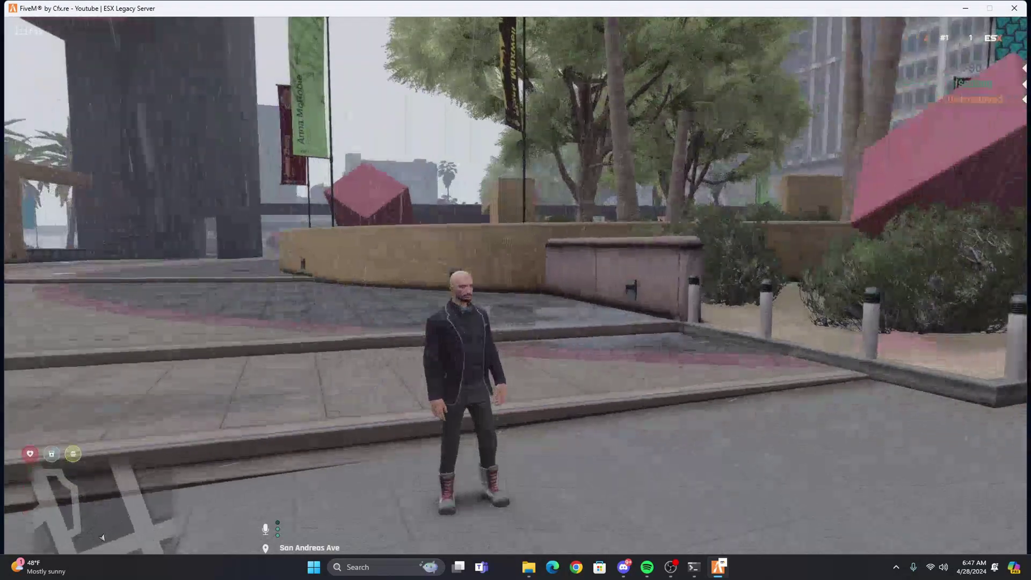
pyautogui.press('F2')
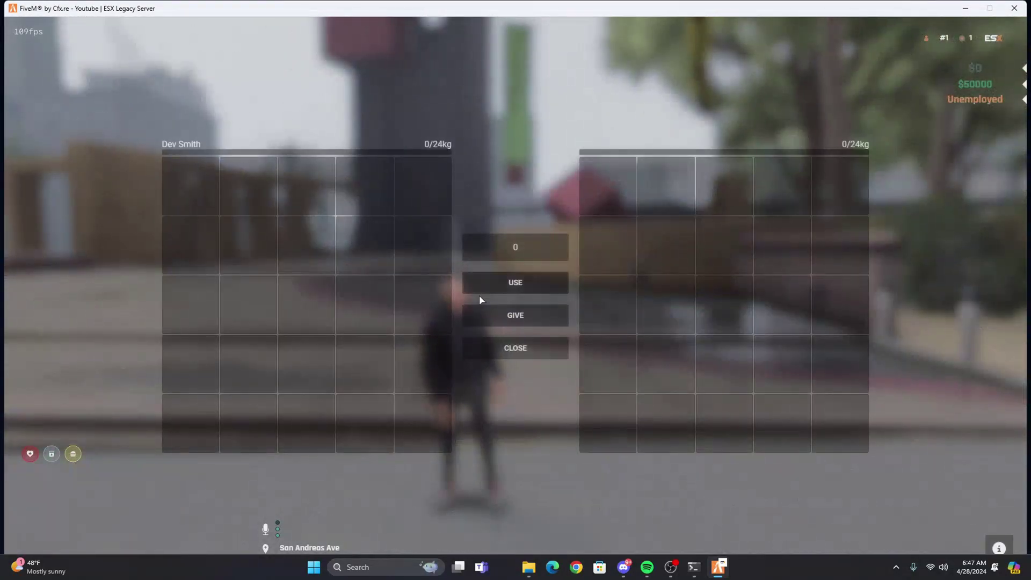
pyautogui.click(528, 347)
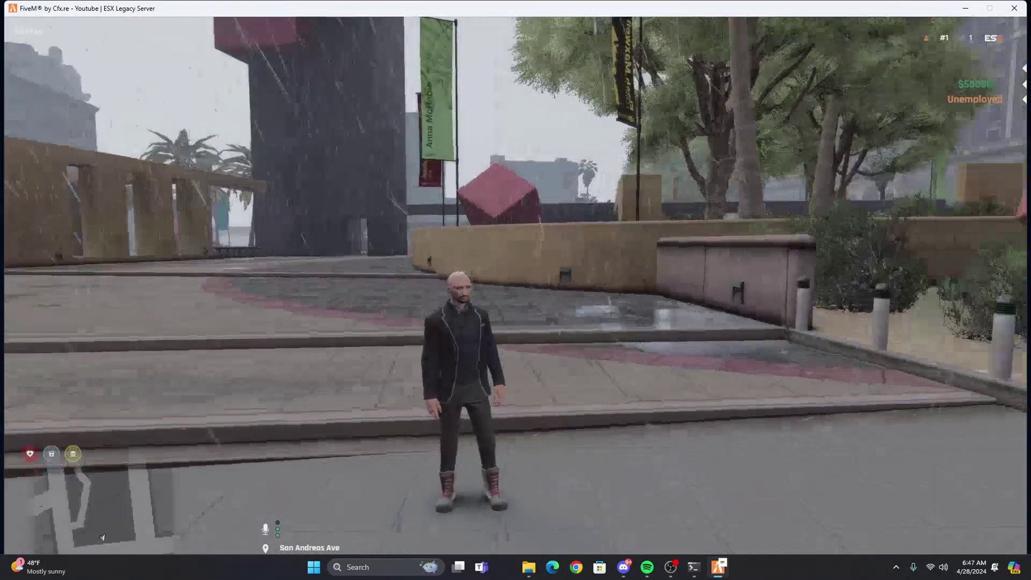